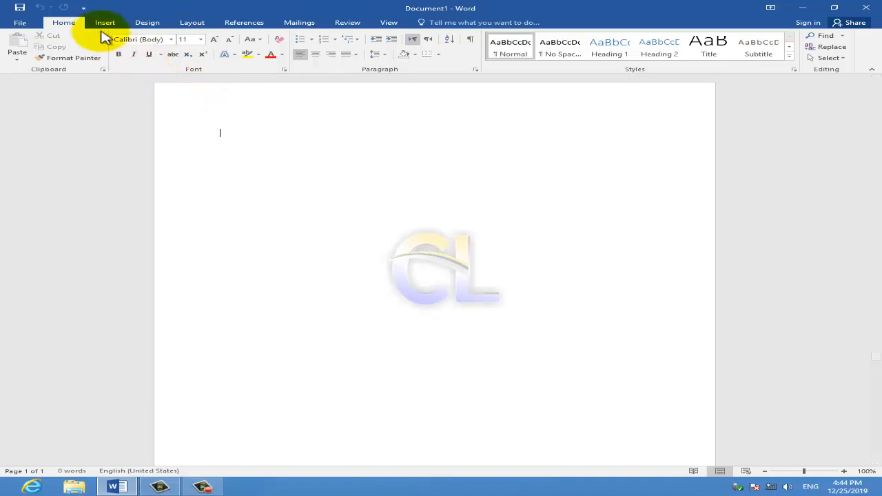
Insert a 10x8 table into the blank document.
left_click(104, 25)
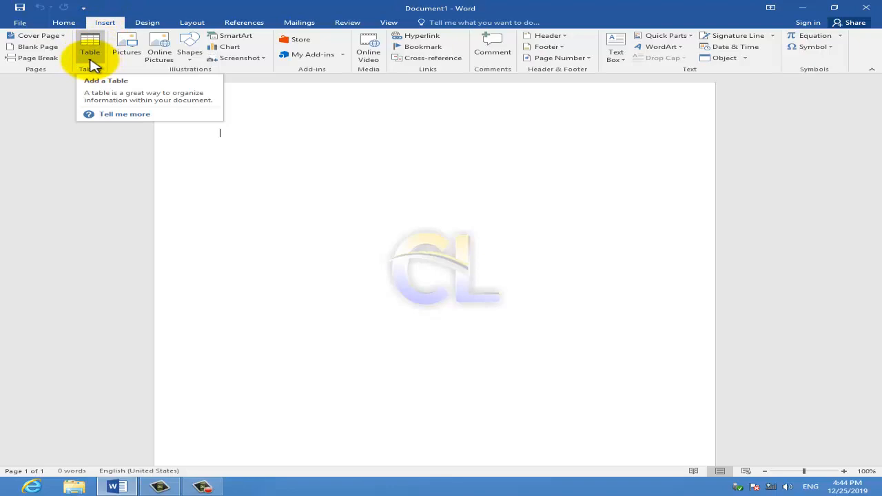
left_click(92, 62)
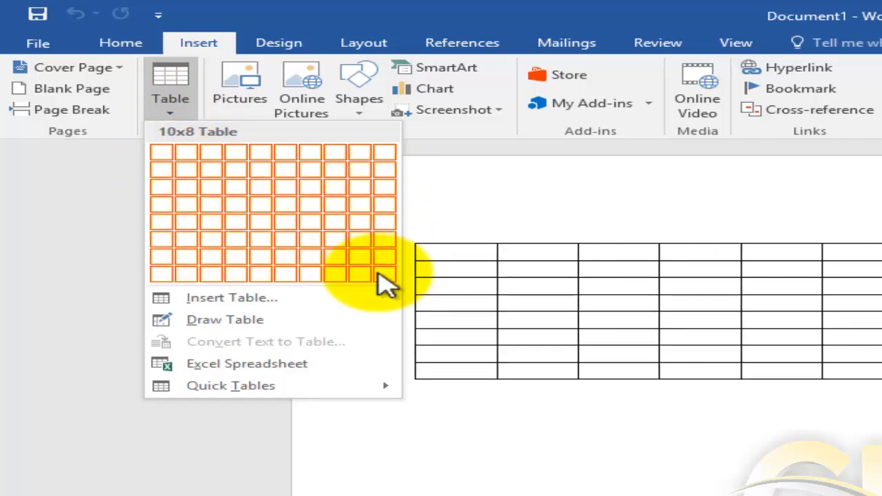
left_click(388, 275)
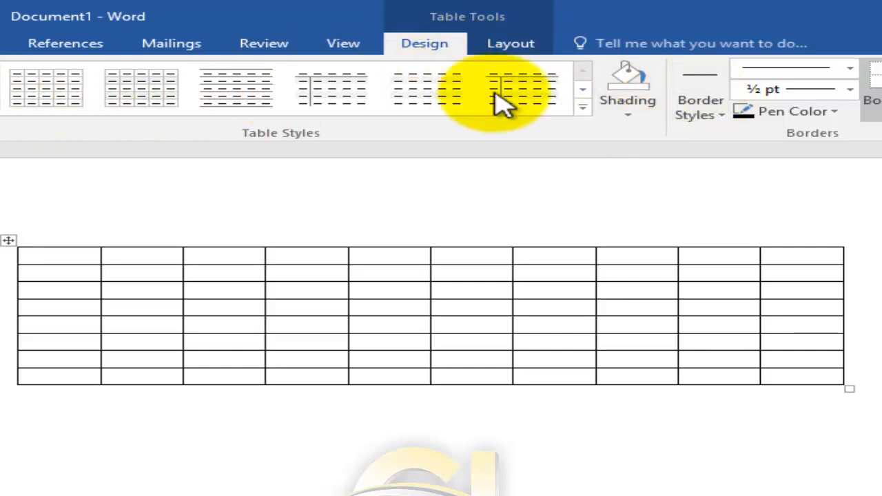
Apply the orange grid table style with a solid header row and first column to the table.
left_click(514, 46)
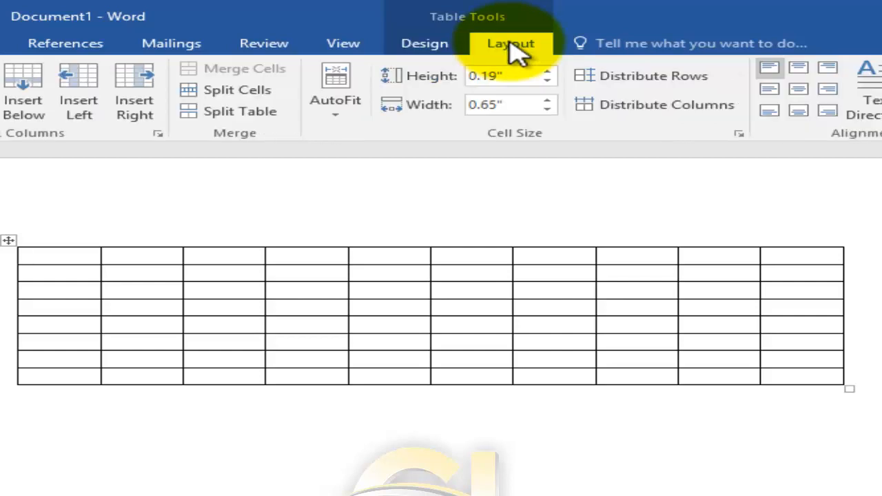
left_click(419, 46)
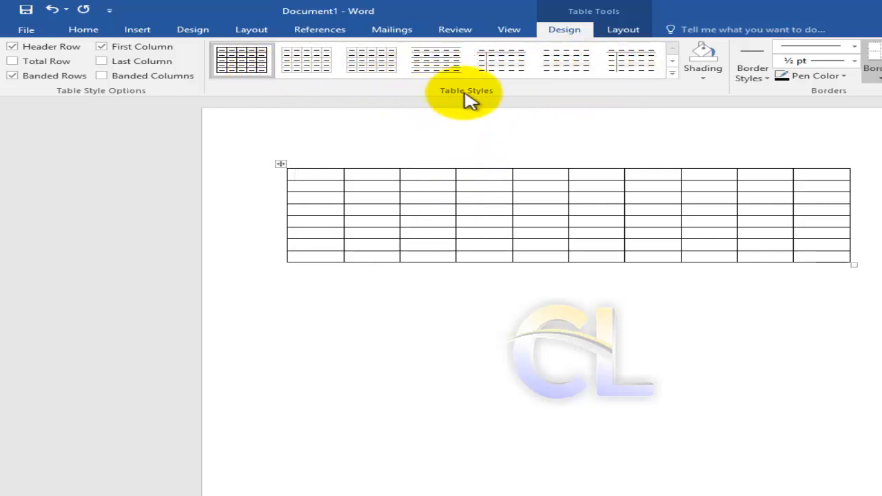
left_click(672, 72)
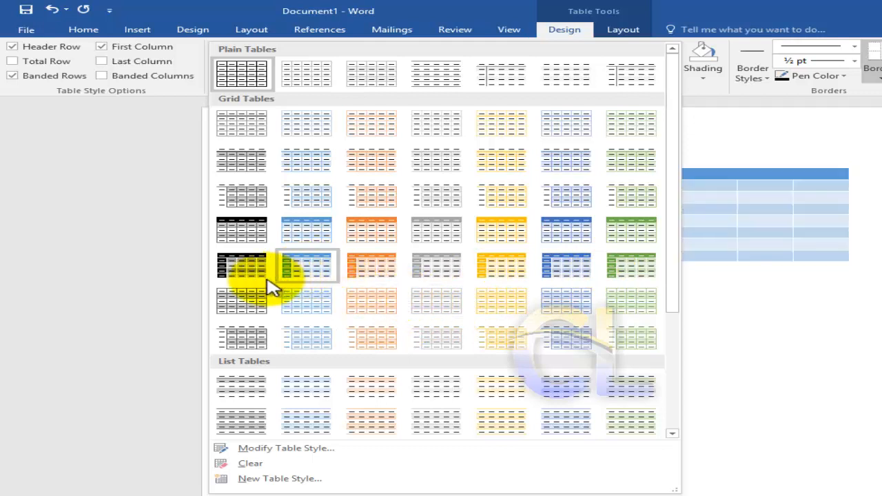
left_click(363, 275)
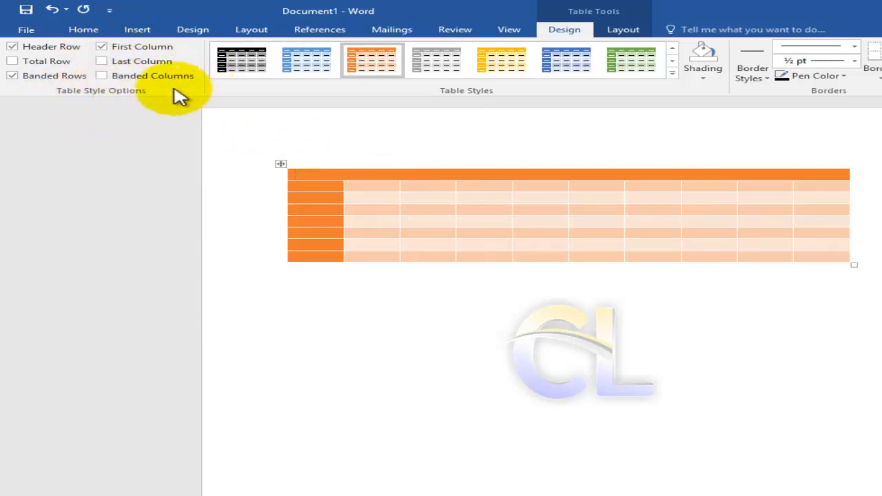
Turn off the table's Header Row and First Column formatting and check the result in the print preview.
left_click(13, 47)
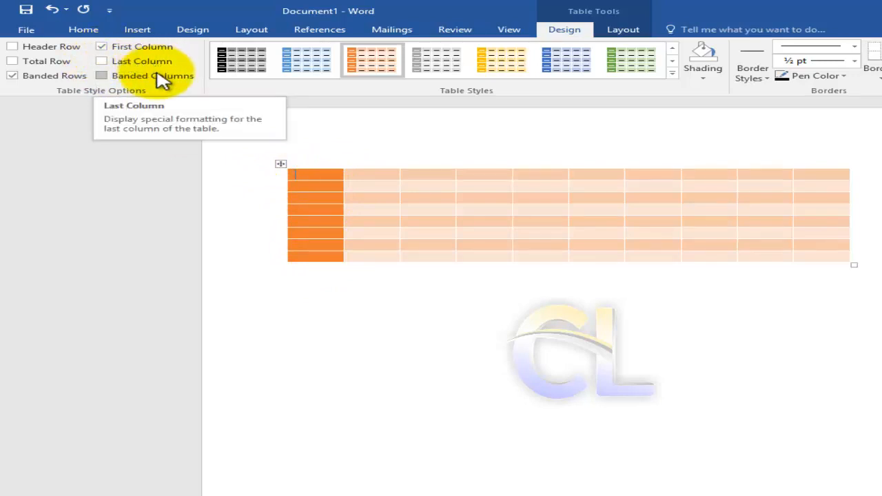
left_click(103, 48)
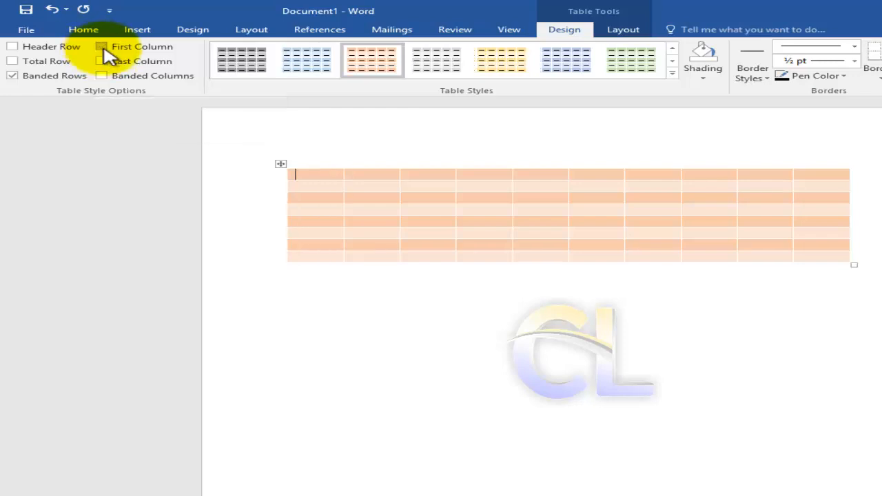
left_click(26, 31)
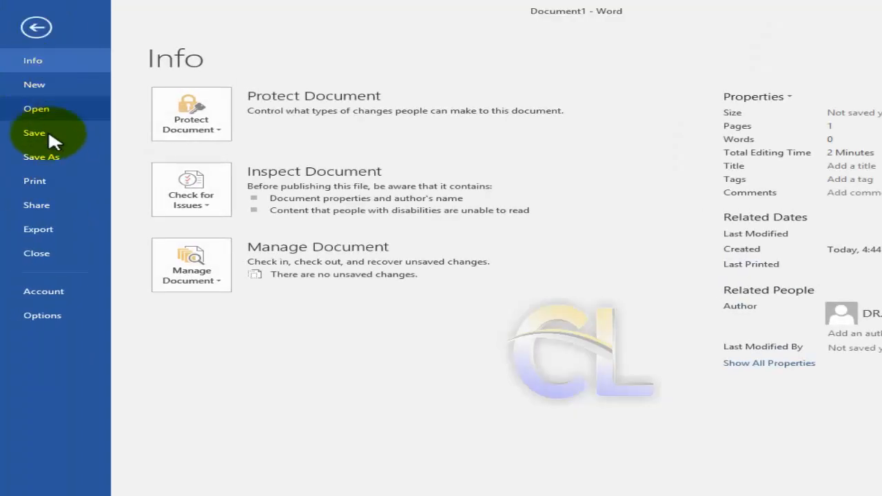
left_click(41, 181)
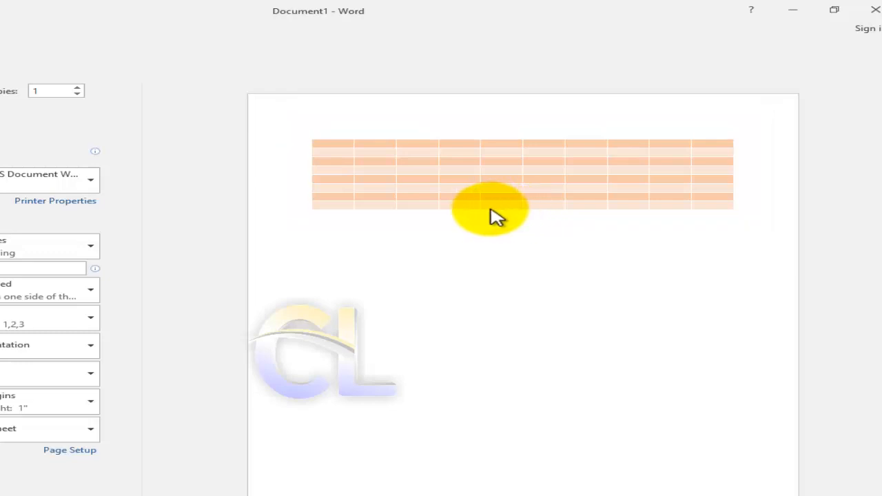
left_click(33, 26)
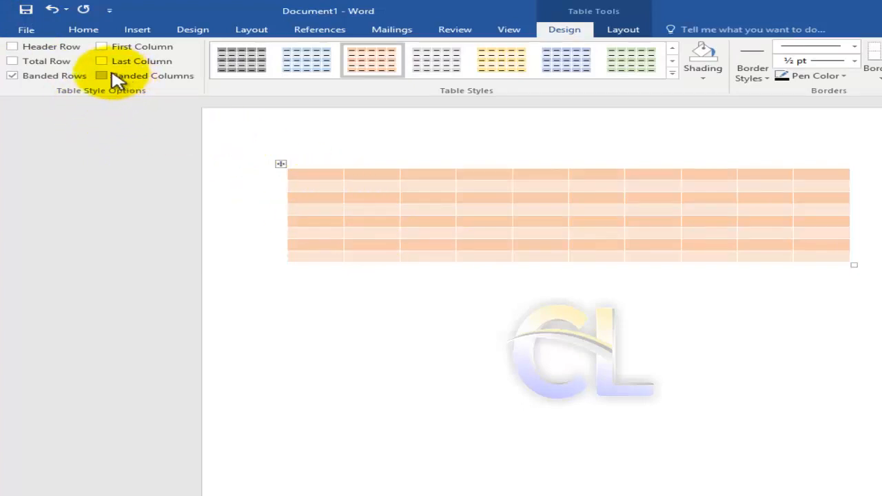
Turn on Header Row, First Column, Last Column, Total Row and Banded Columns formatting for the table.
left_click(12, 46)
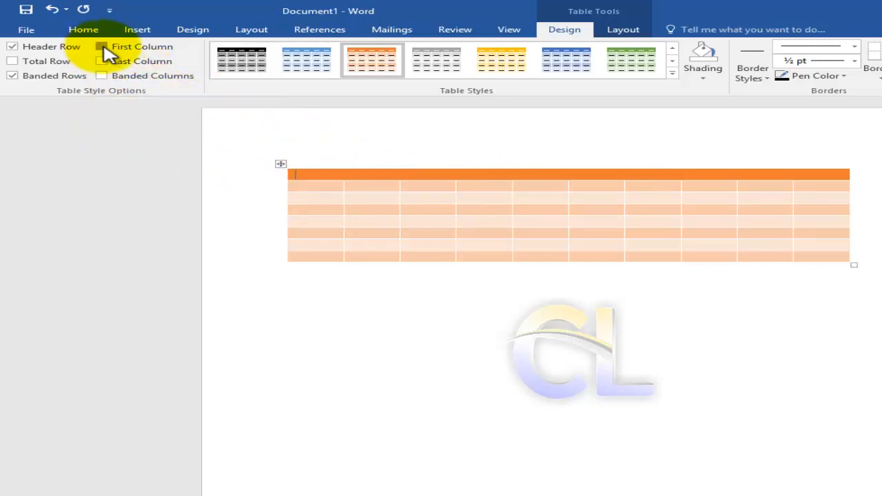
left_click(102, 47)
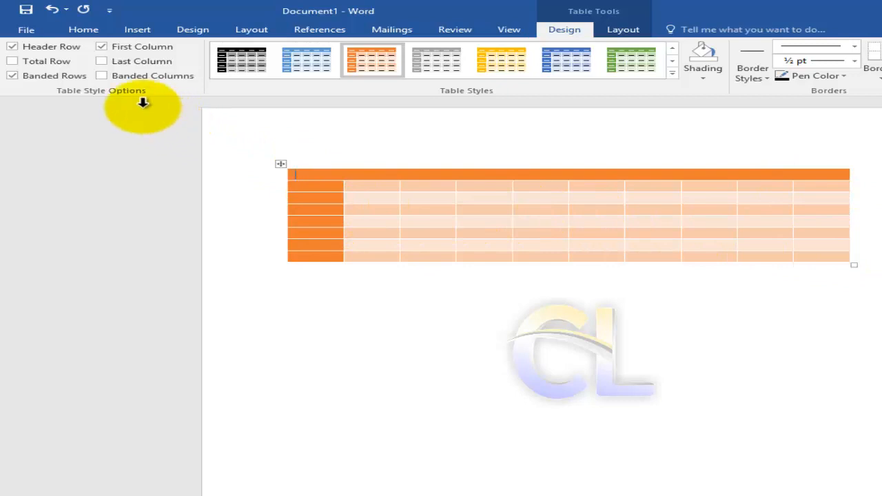
left_click(102, 62)
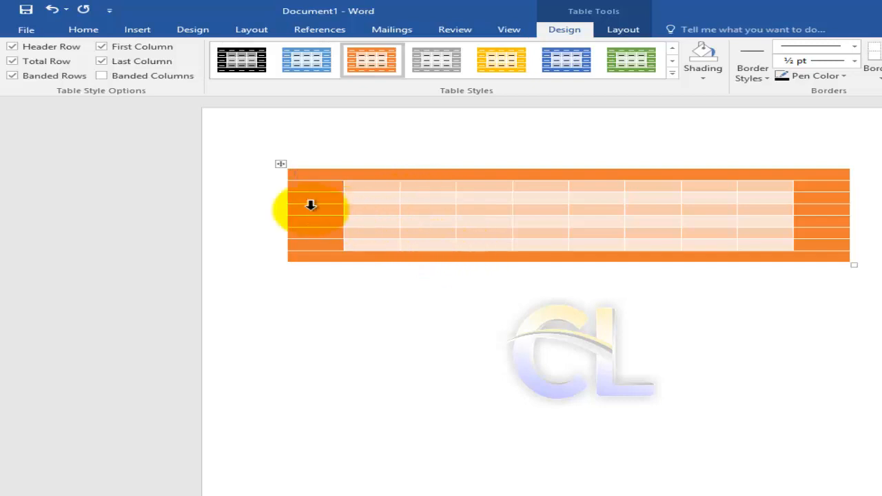
left_click(102, 76)
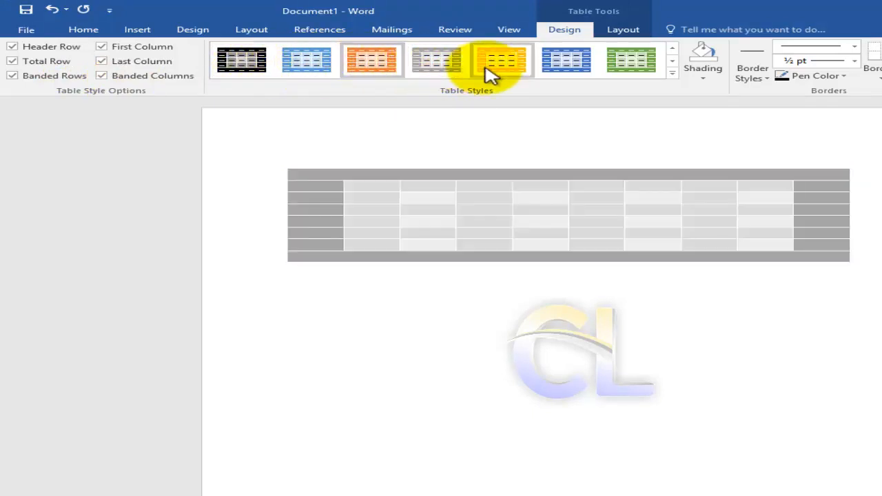
Switch the table to the green version of its style and look through the other available table styles.
left_click(640, 67)
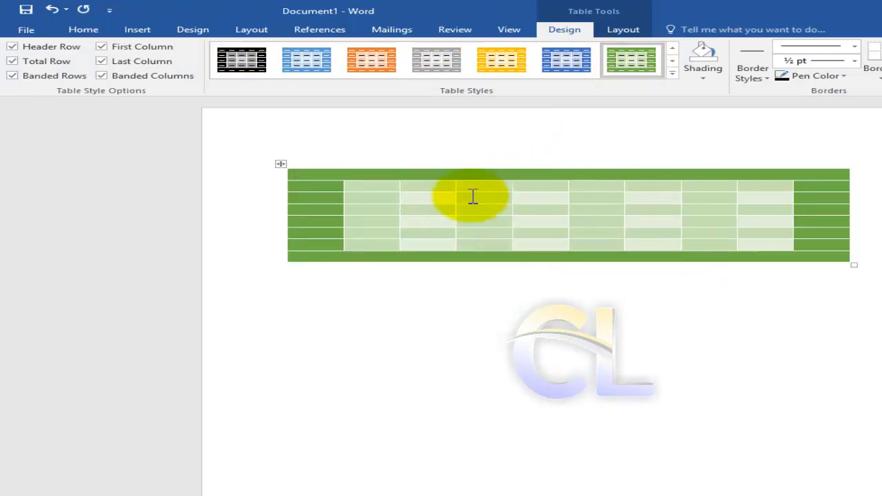
left_click(673, 75)
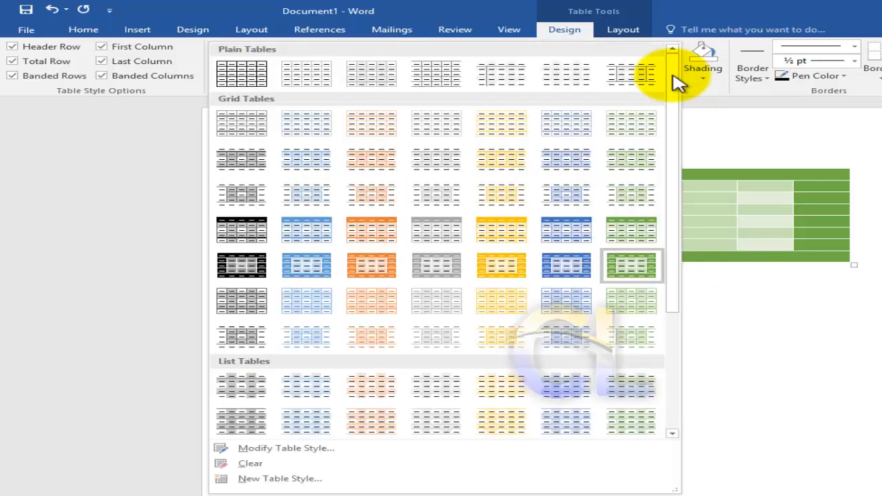
left_click(771, 131)
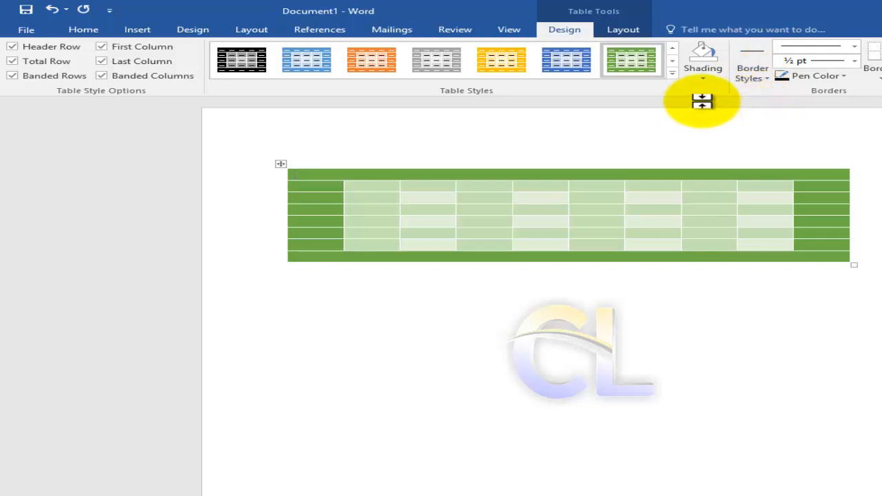
Delete the whole styled table and insert a new plain 10x8 table in its place.
left_click(277, 168)
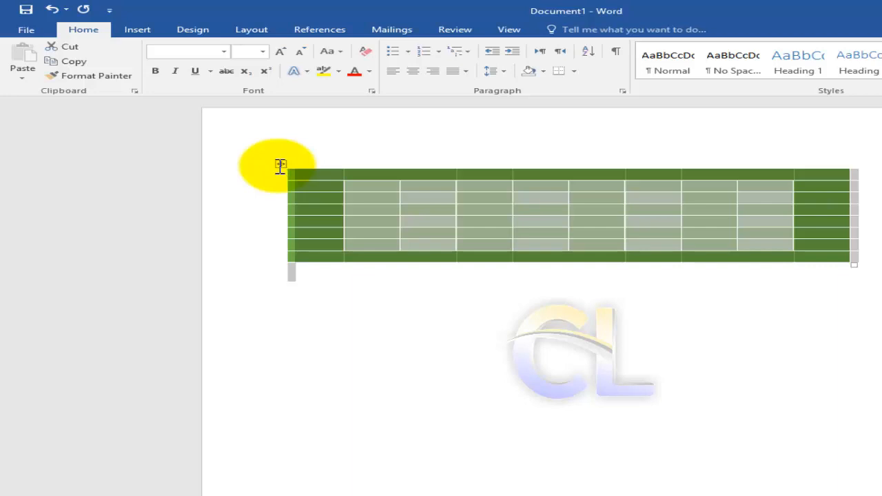
key("BackSpace")
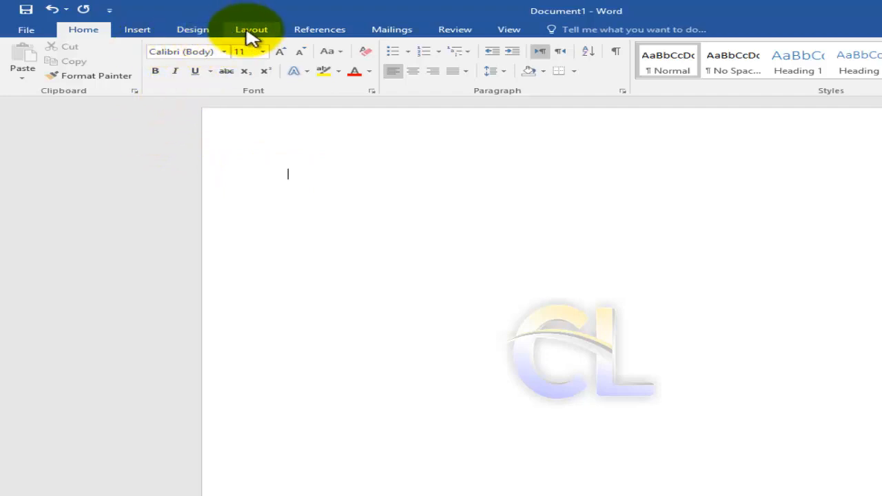
left_click(143, 34)
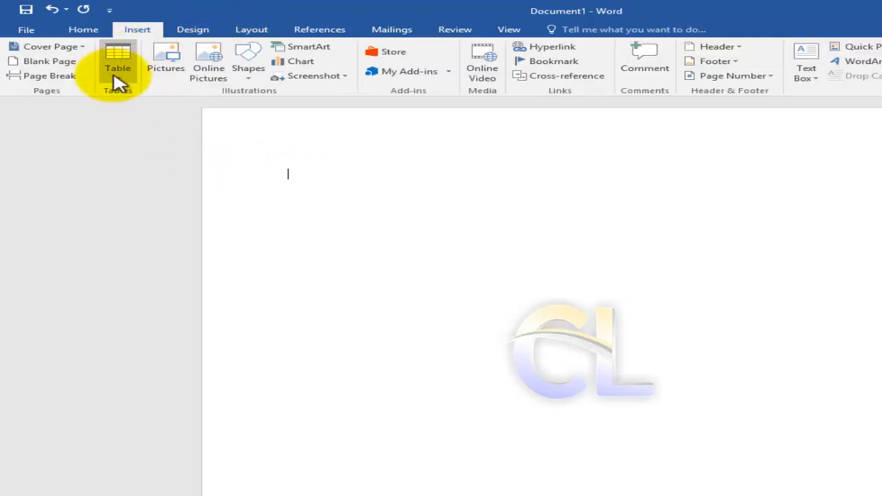
left_click(116, 80)
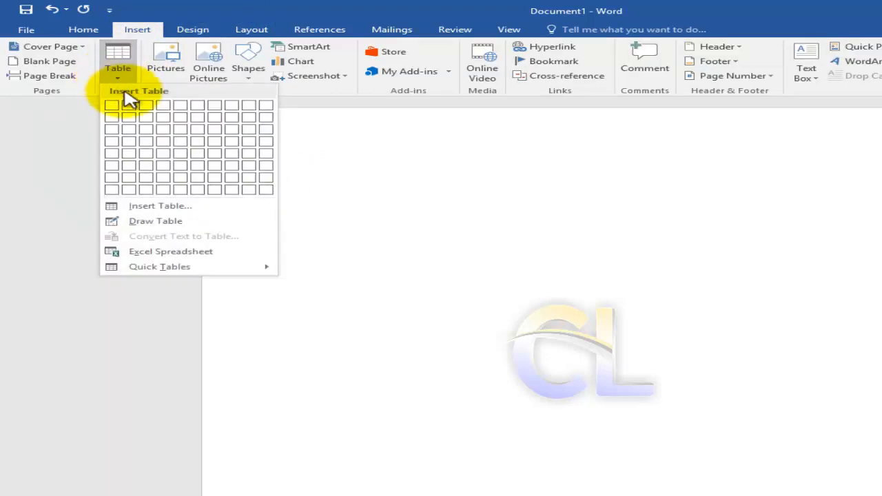
left_click(263, 192)
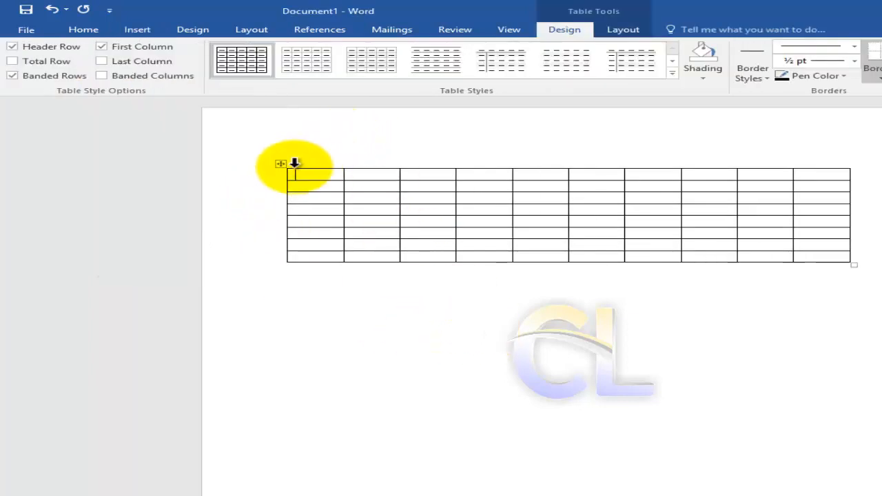
Shade all cells of the new table with the standard light blue color.
mouse_move(289, 186)
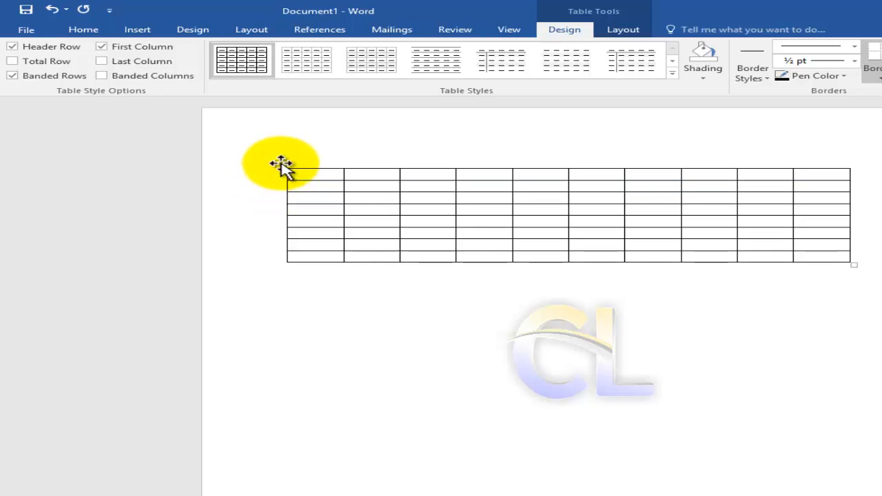
left_click(282, 164)
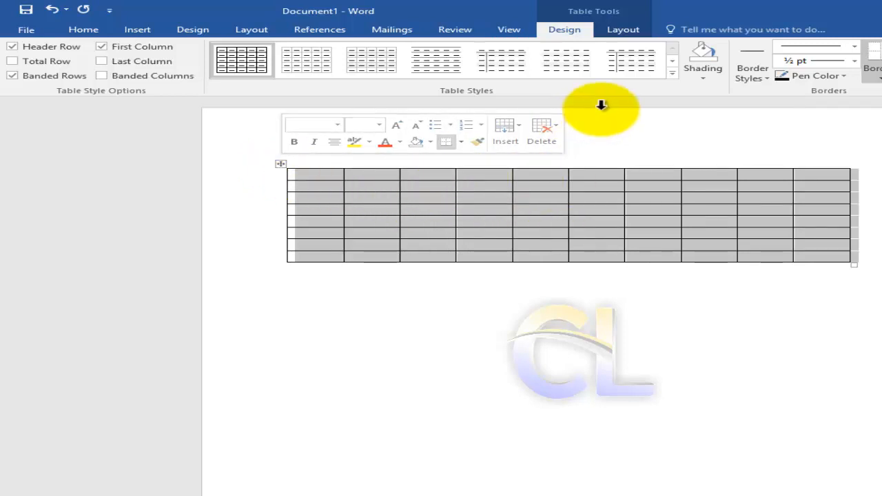
left_click(704, 77)
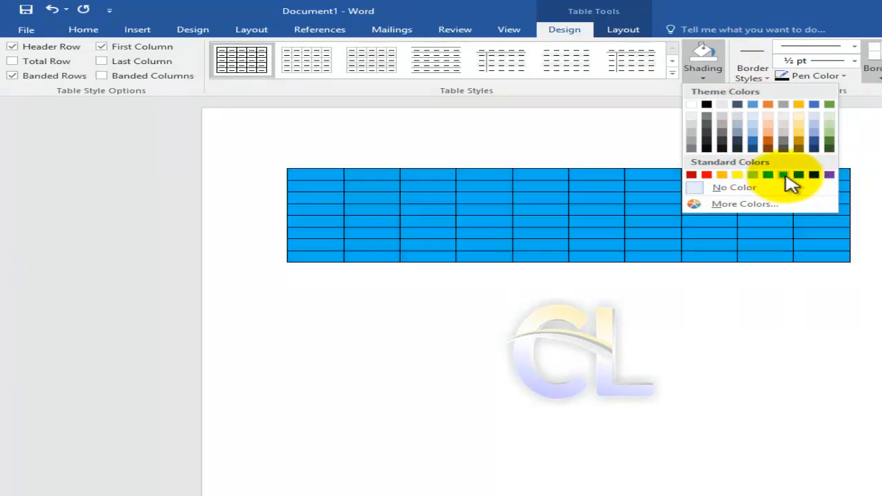
left_click(784, 174)
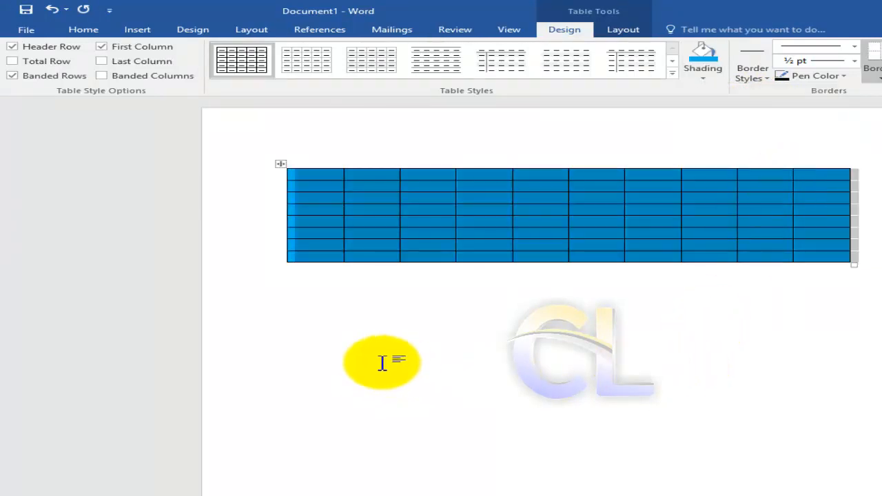
left_click(375, 362)
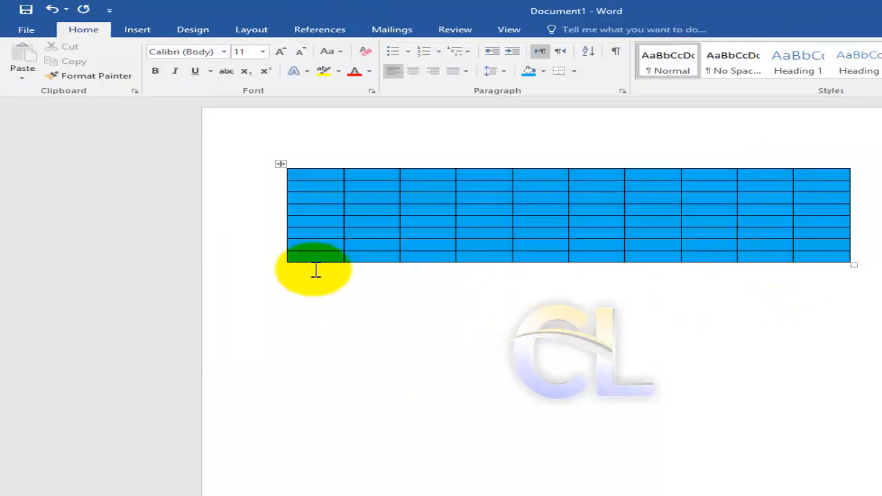
Shade the table's first column with the standard Light Green color.
mouse_move(265, 175)
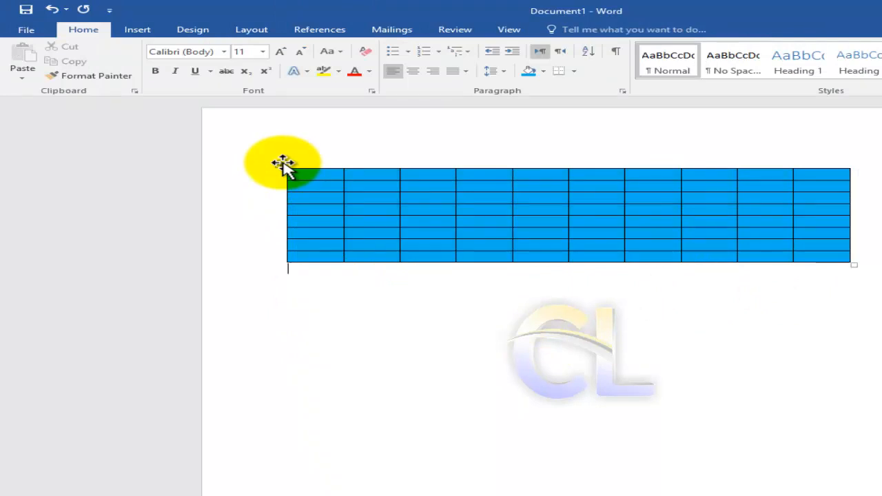
left_click(284, 166)
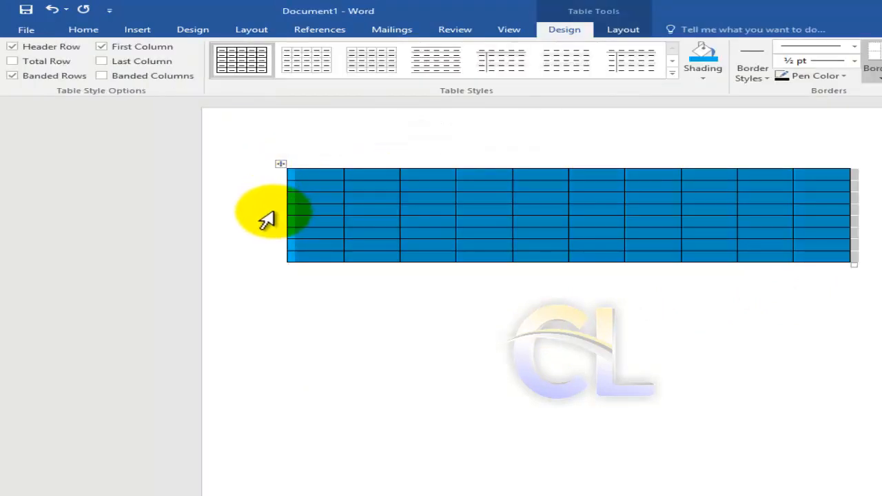
left_click(315, 153)
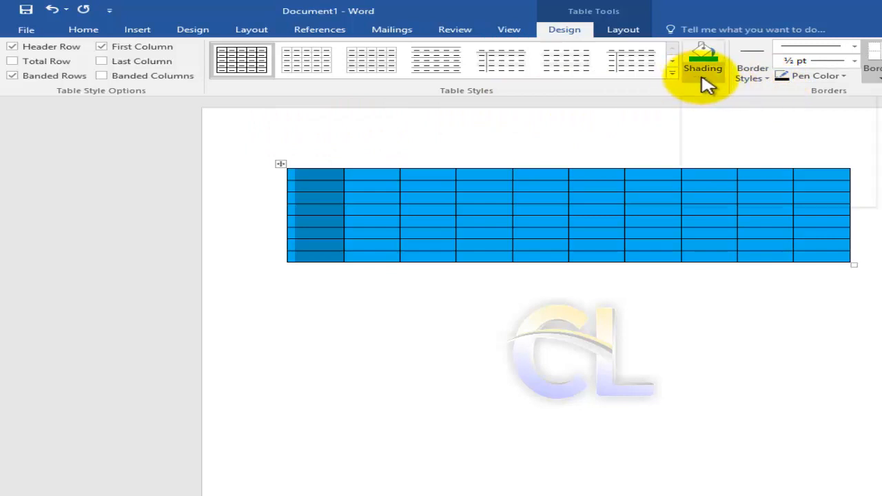
left_click(704, 81)
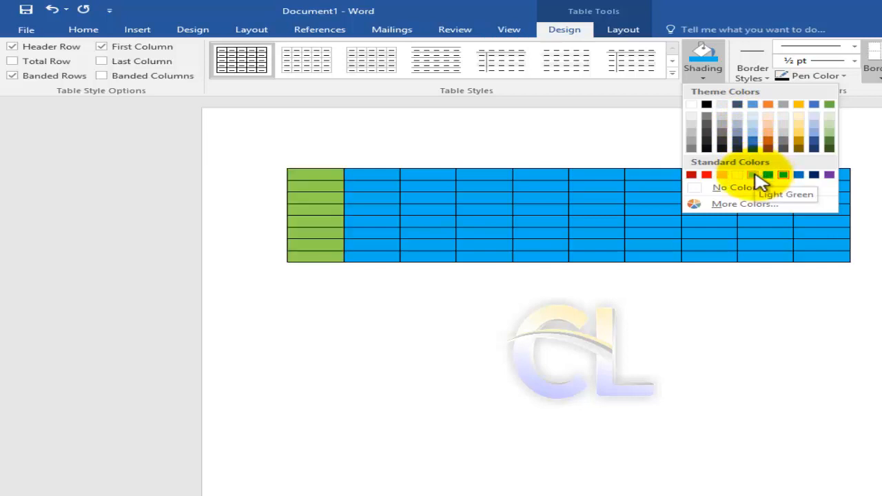
left_click(756, 175)
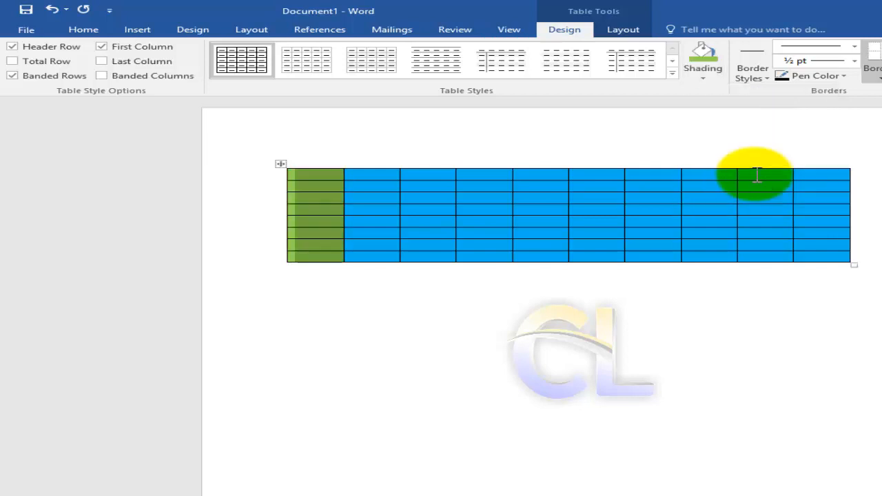
Shade the table's fourth, seventh and tenth columns with the standard Light Green color.
left_click(480, 160)
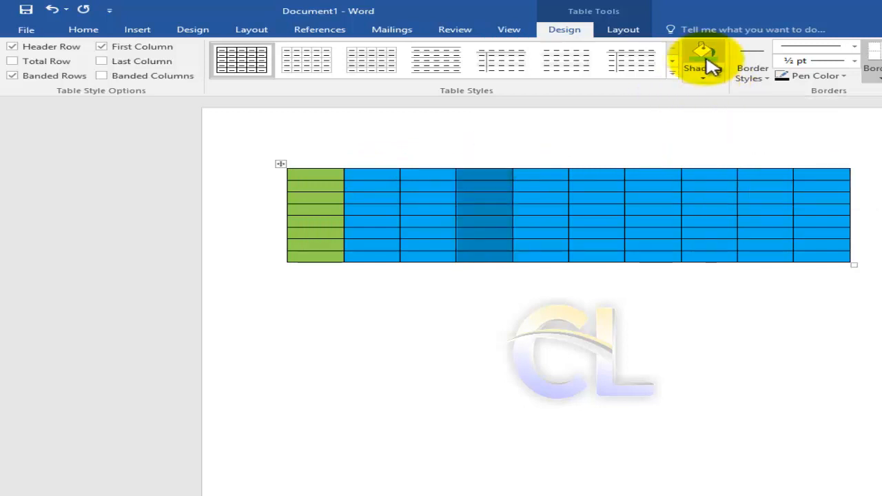
left_click(703, 59)
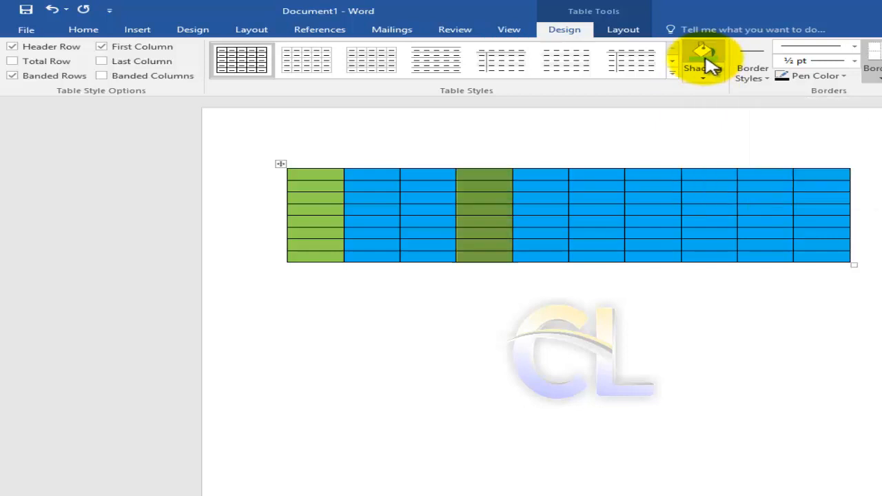
left_click(656, 153)
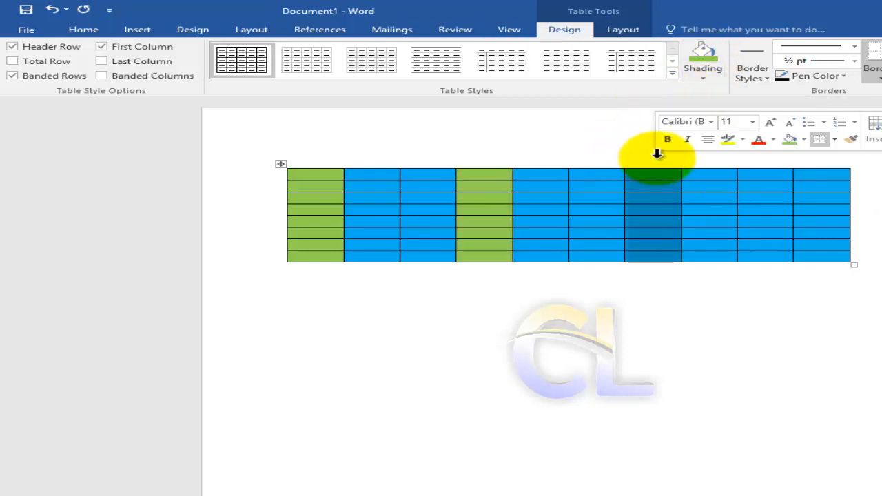
left_click(704, 58)
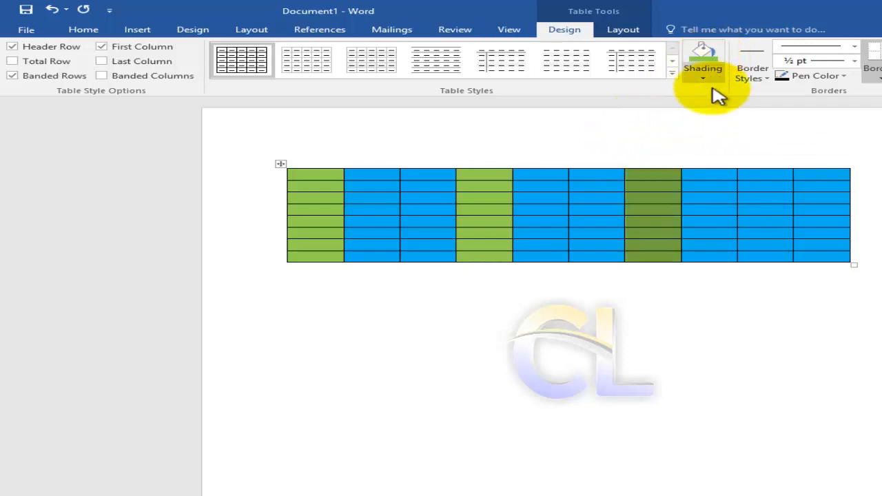
left_click(806, 157)
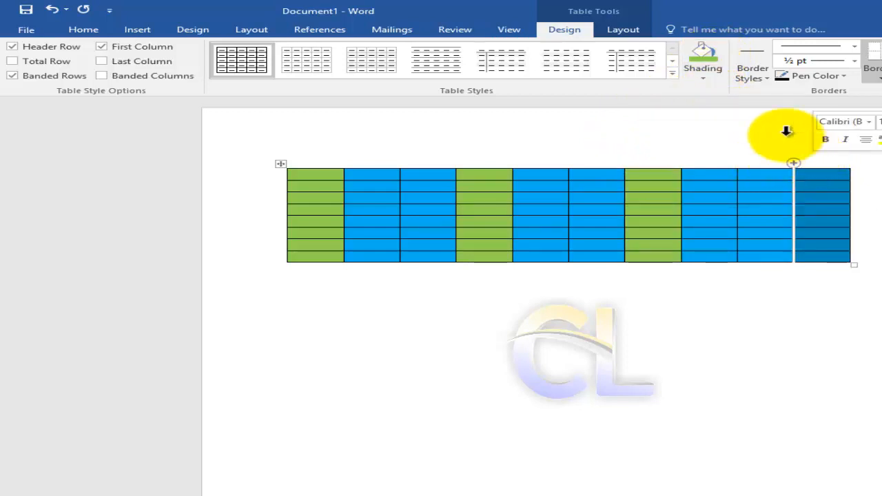
left_click(708, 59)
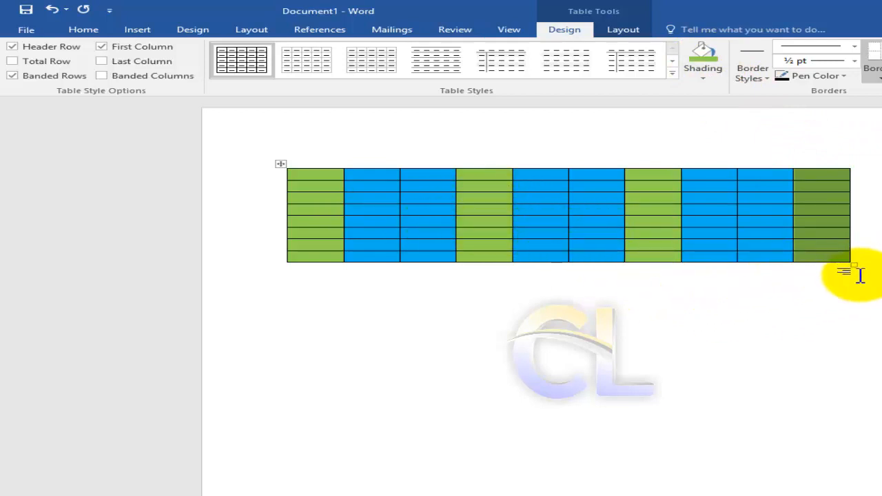
Enlarge the whole table so its rows are more than twice as tall, and shade all its cells White, Background 1.
left_click(653, 220)
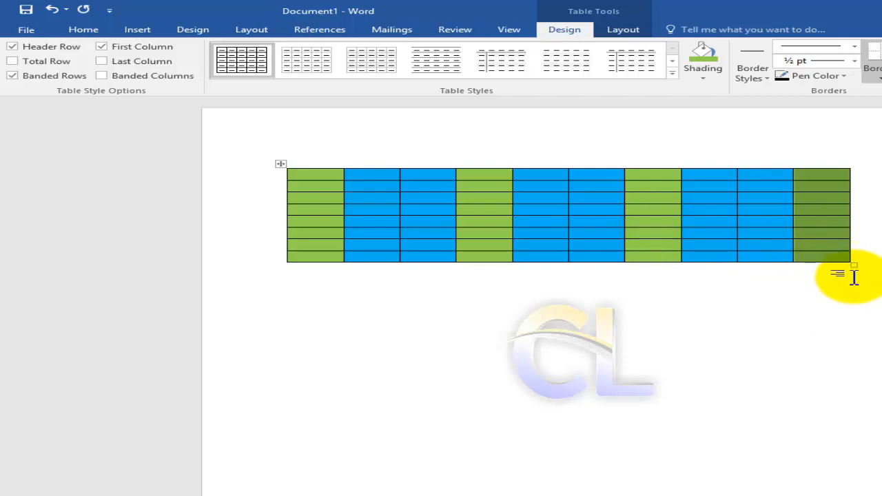
left_click_drag(854, 271, 873, 405)
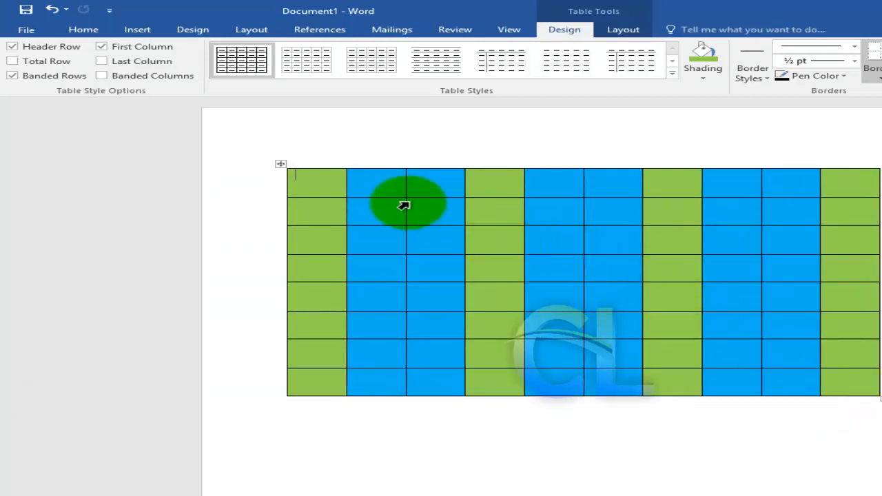
left_click(283, 165)
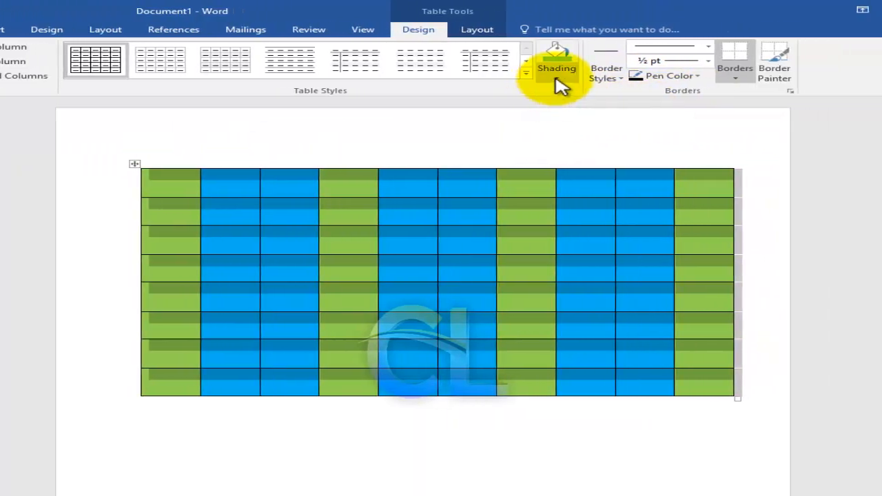
left_click(557, 69)
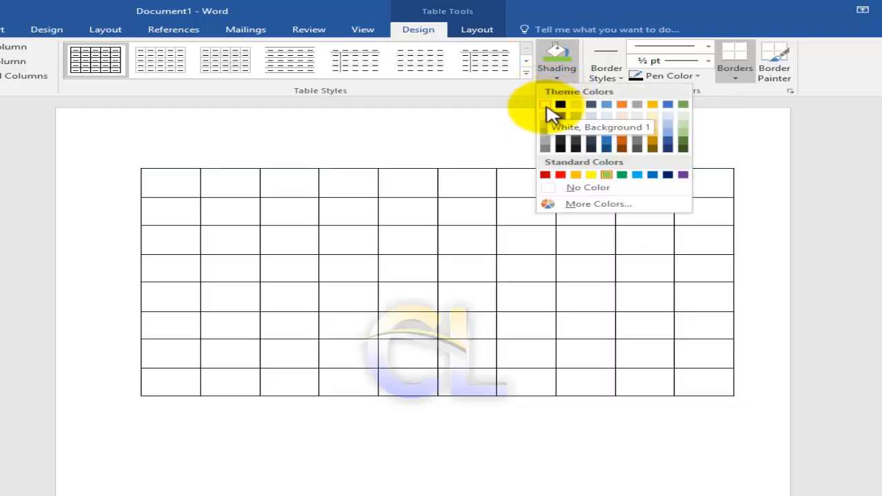
left_click(546, 108)
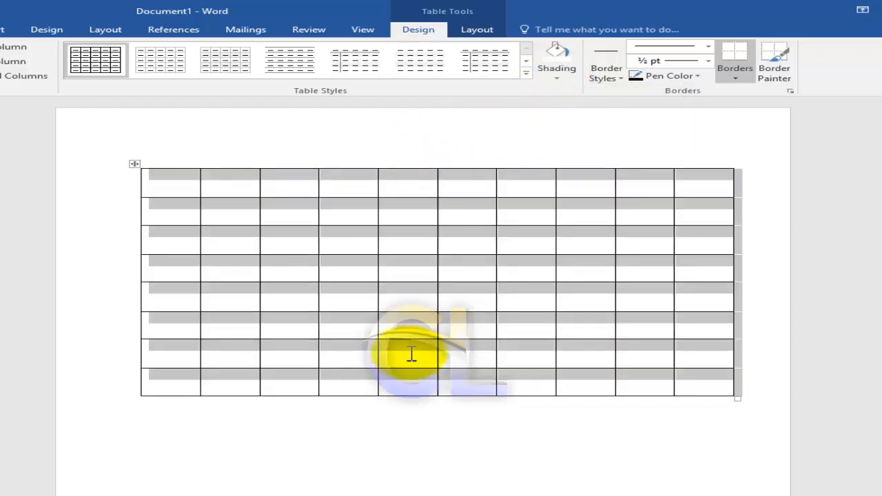
left_click(241, 481)
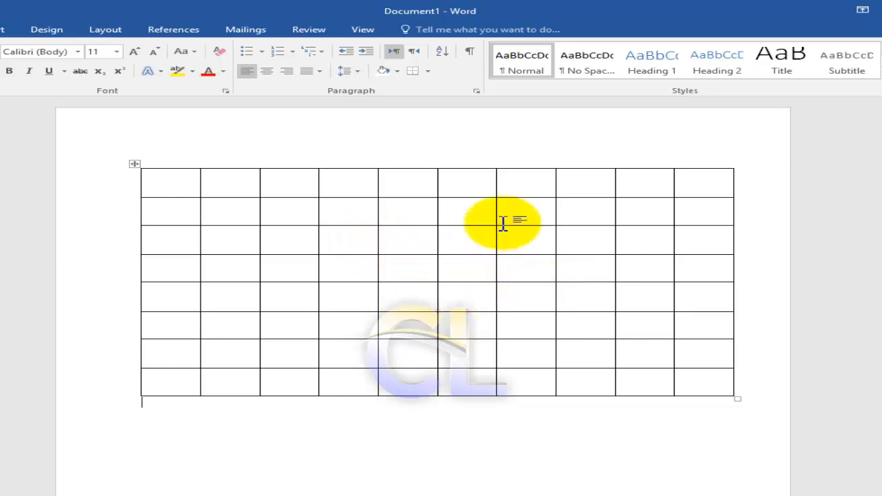
Select the whole table and set the pen for new borders to the thick-thin double line style at 3 pt.
mouse_move(499, 169)
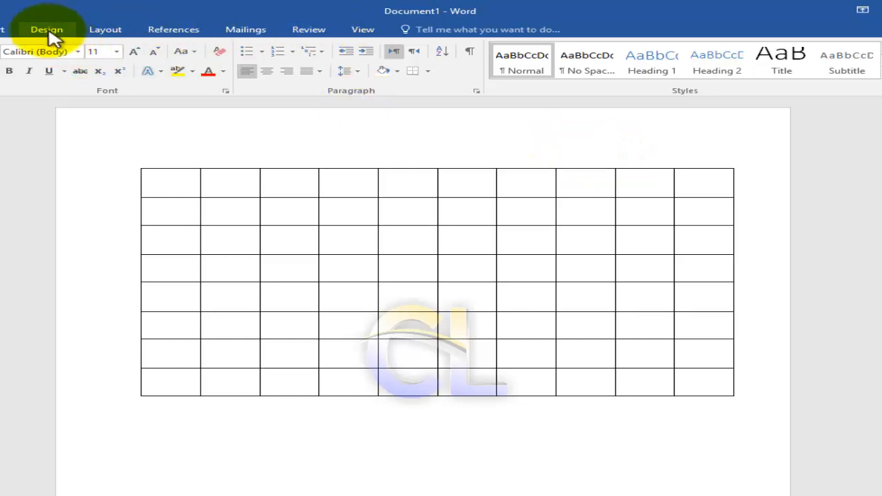
left_click(4, 31)
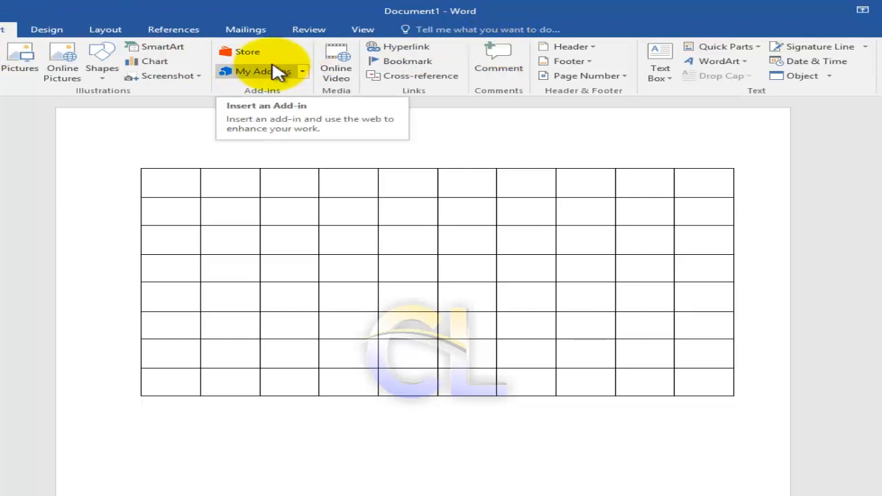
left_click(136, 164)
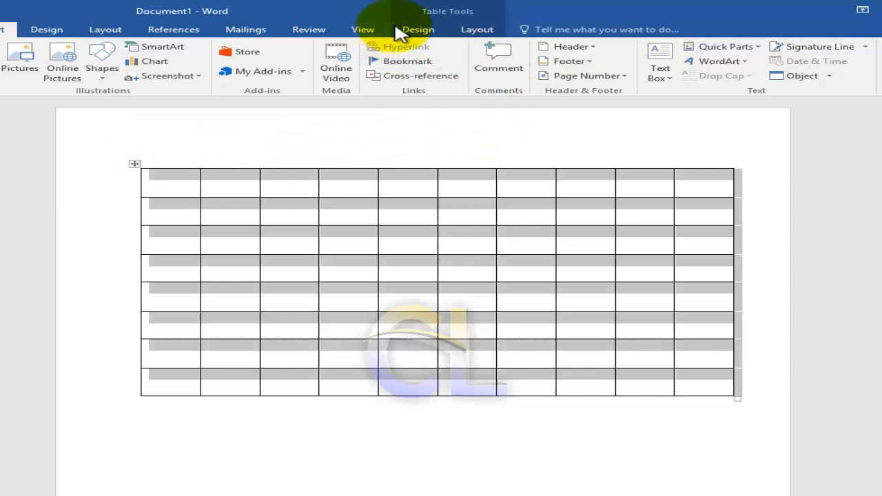
left_click(419, 31)
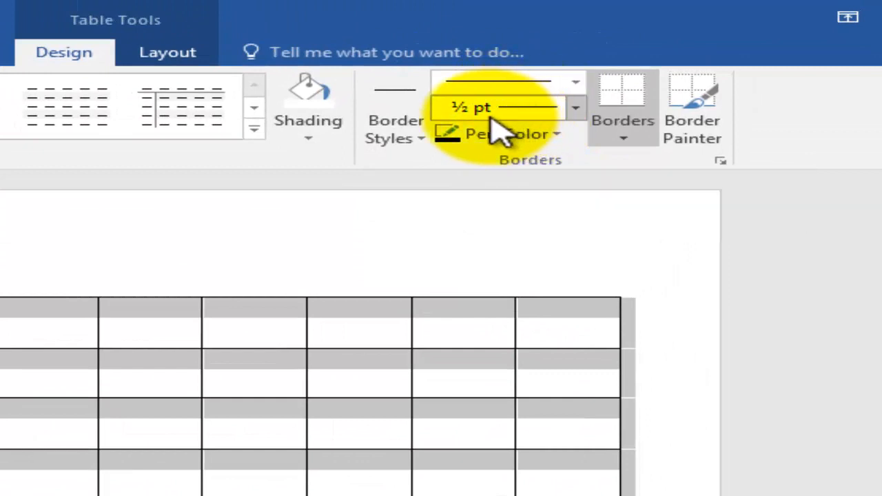
left_click(576, 81)
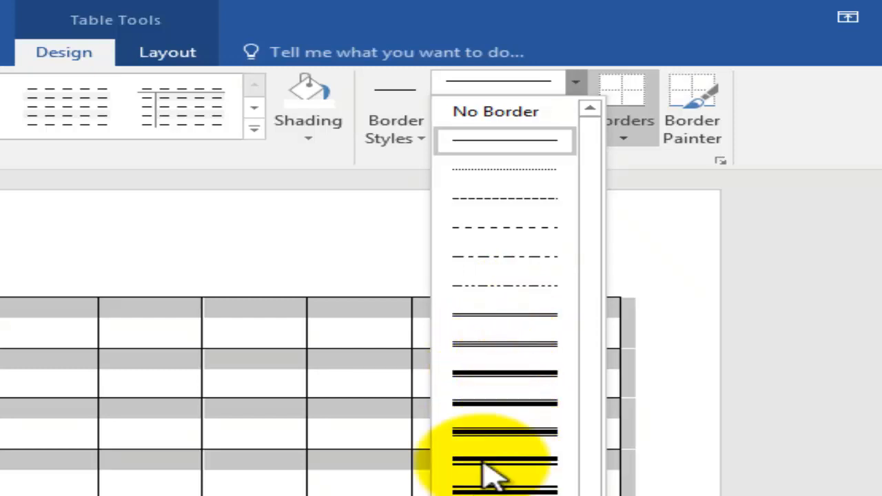
left_click(507, 372)
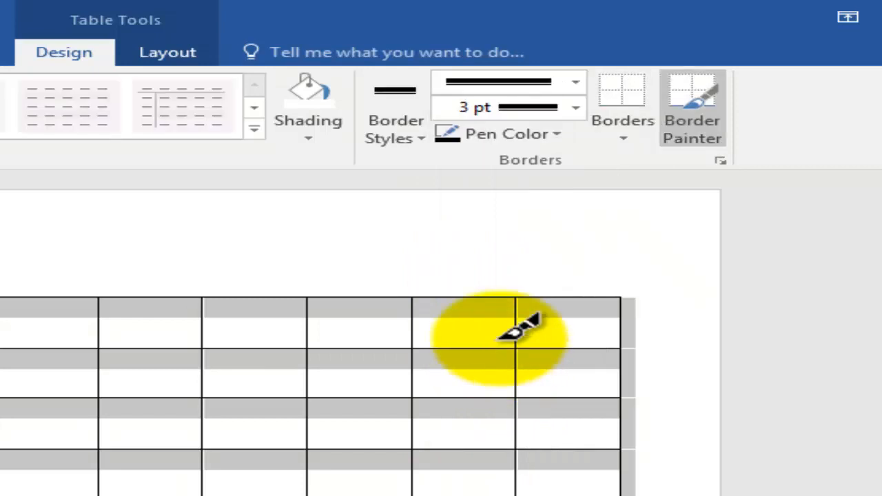
left_click(576, 109)
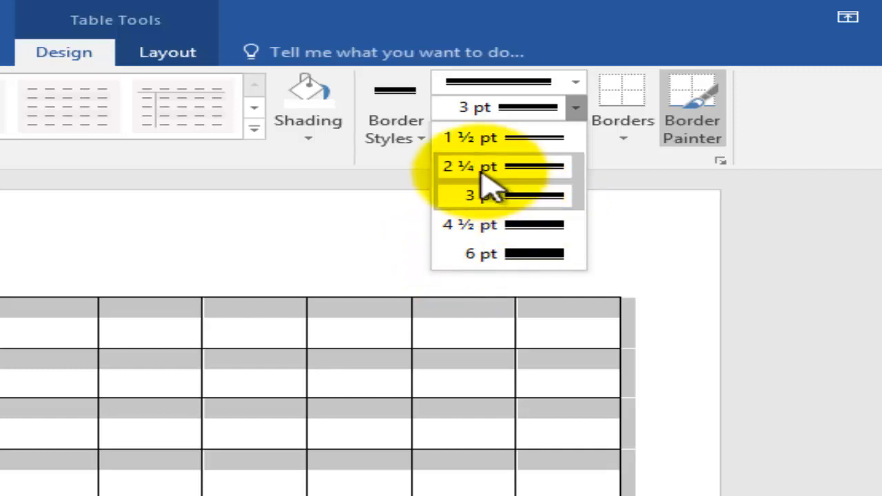
left_click(530, 198)
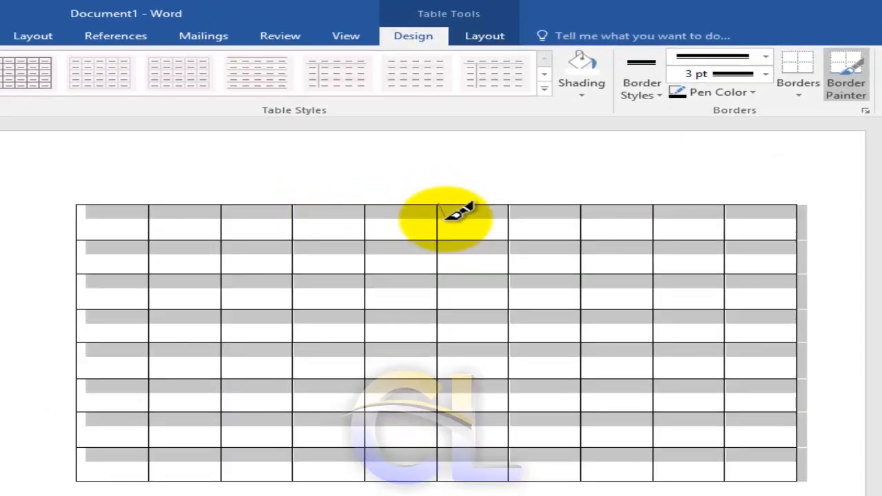
Paint the black 3 pt line over the borders after columns 5, 7 and 2 and below rows 4, 6 and 1.
left_click_drag(441, 211, 436, 474)
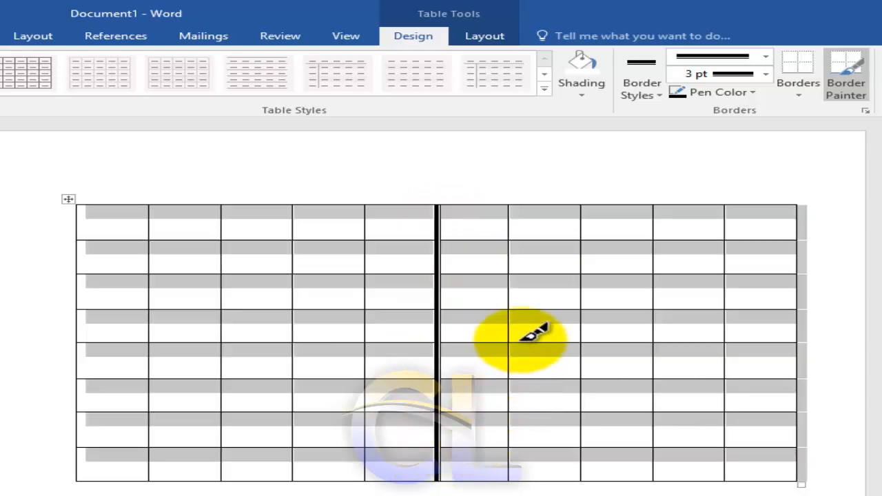
left_click_drag(586, 206, 583, 479)
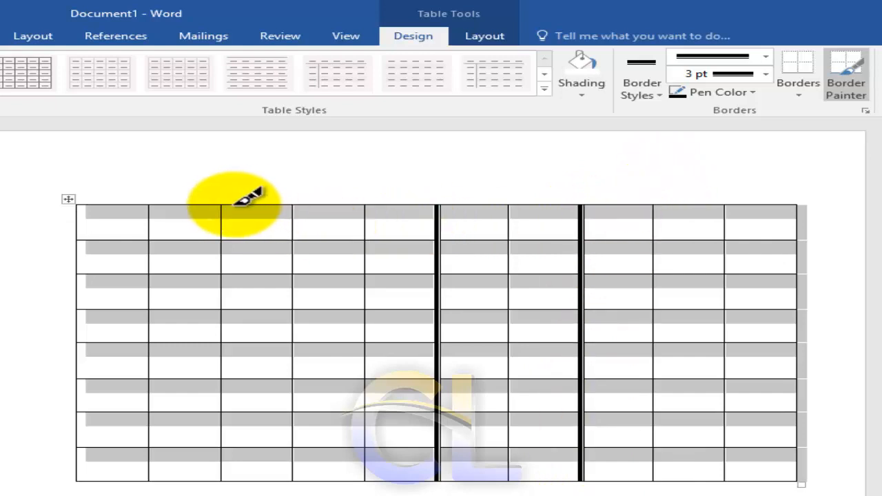
left_click_drag(224, 205, 222, 481)
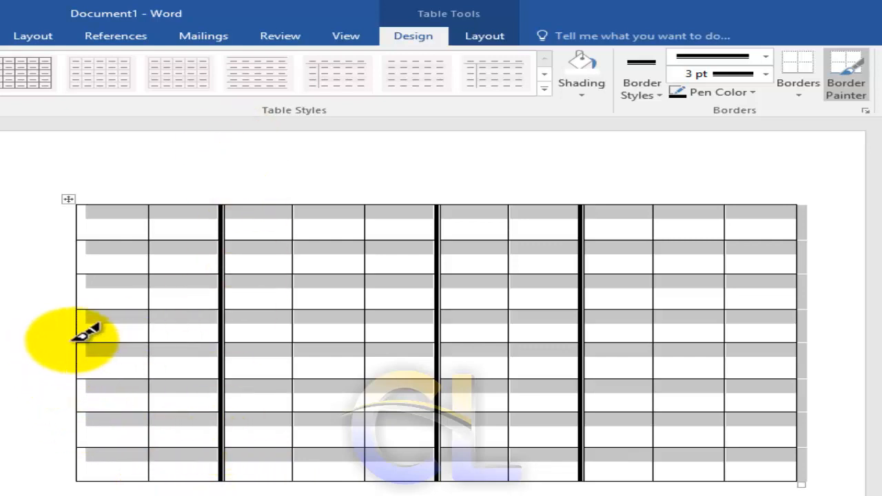
left_click_drag(79, 340, 790, 339)
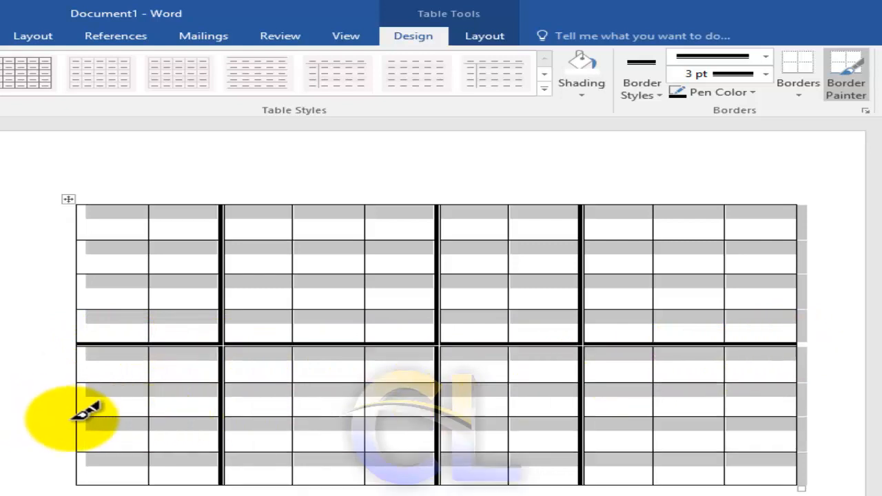
left_click_drag(84, 414, 798, 412)
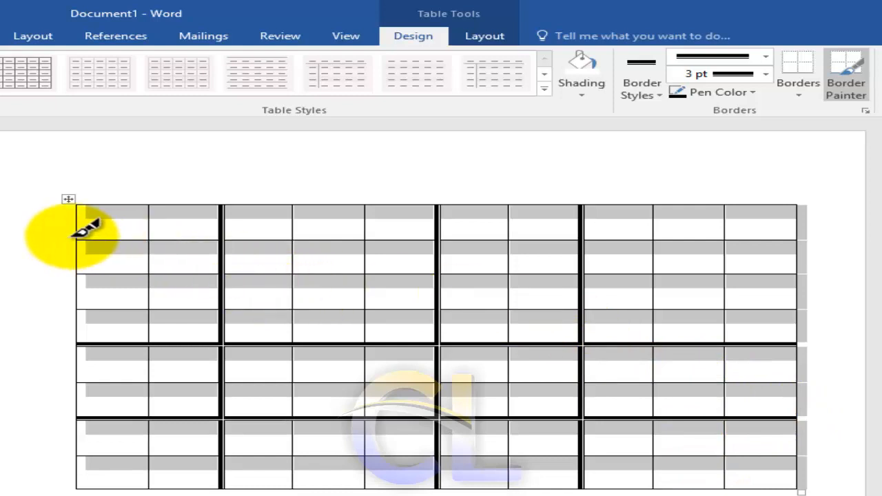
left_click_drag(81, 231, 773, 219)
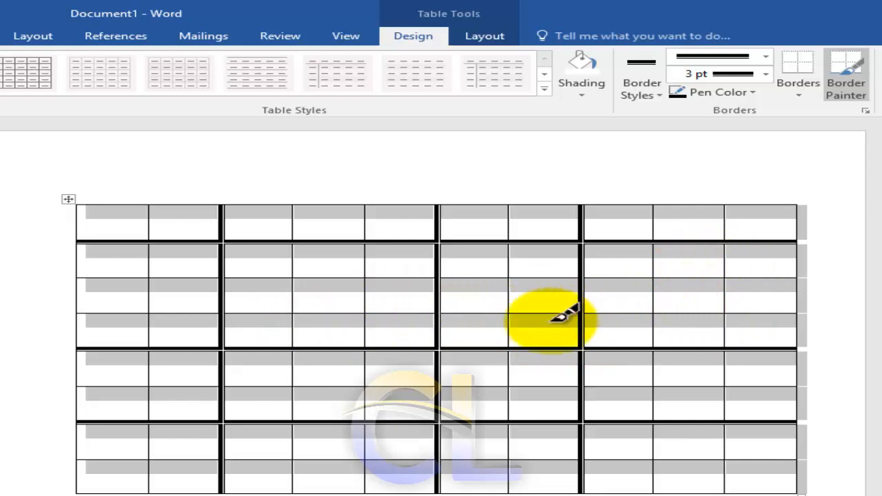
Set the border pen color to standard Red and paint the vertical borders after columns 9 and 8.
left_click(754, 92)
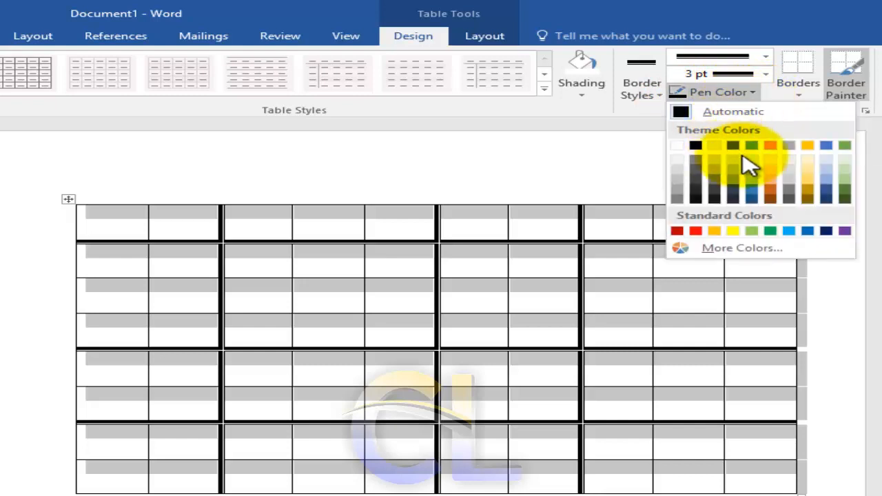
left_click(696, 231)
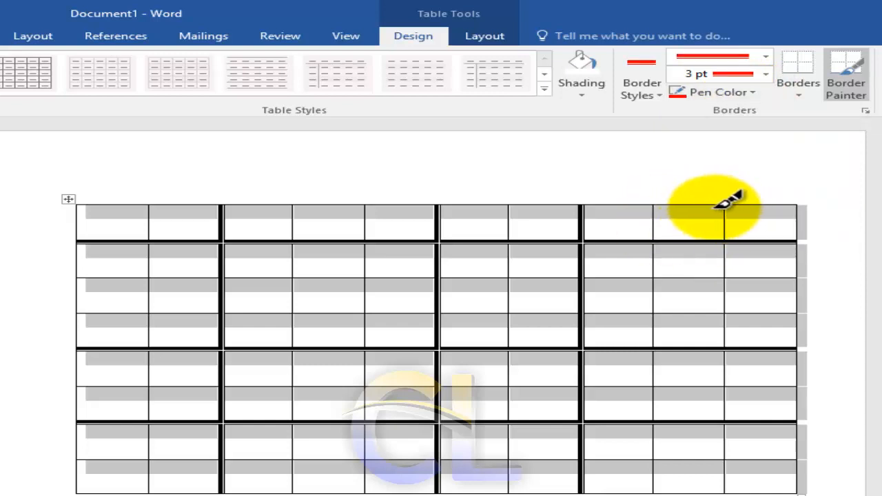
mouse_move(726, 205)
left_mouse_down()
mouse_move(764, 492)
mouse_move(719, 457)
left_mouse_up()
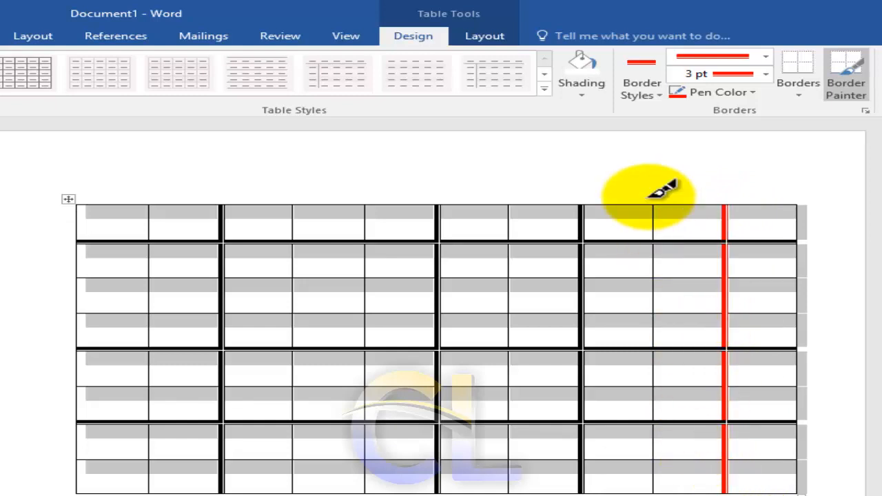
mouse_move(654, 207)
left_mouse_down()
mouse_move(665, 463)
mouse_move(649, 462)
left_mouse_up()
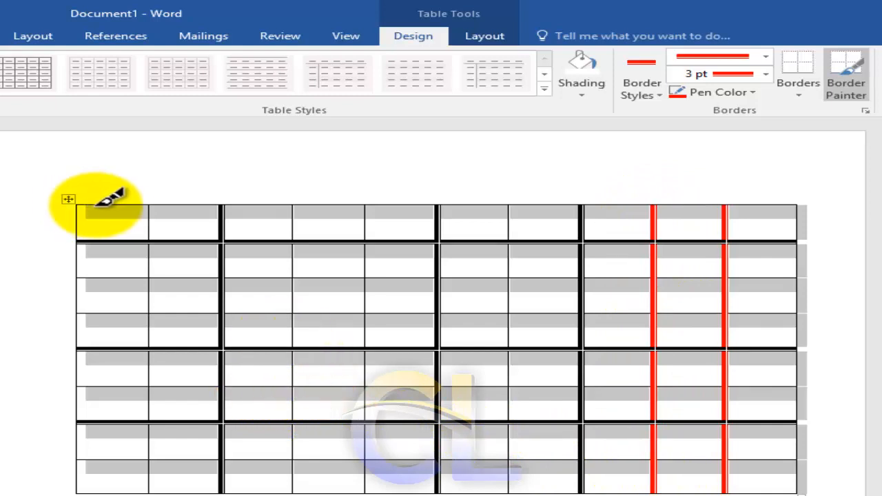
Paint the table's top, left and right outer edges with the red 3 pt line.
mouse_move(102, 204)
left_mouse_down()
mouse_move(774, 189)
mouse_move(785, 210)
left_mouse_up()
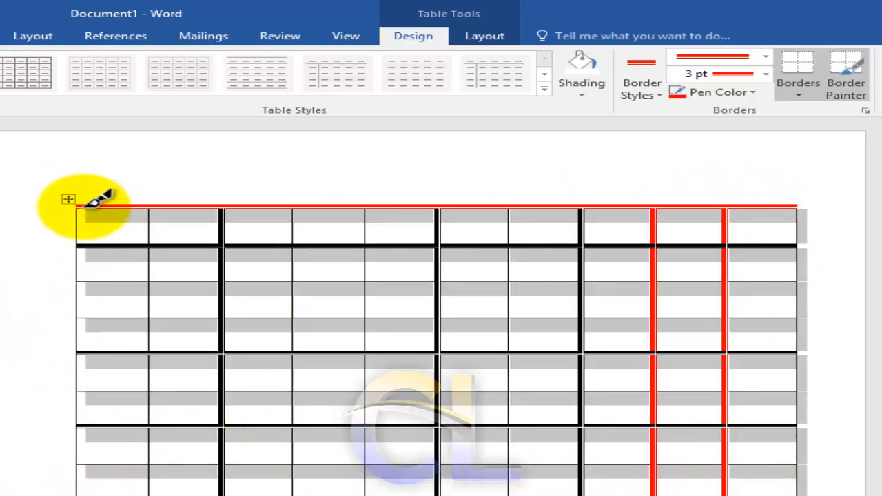
mouse_move(86, 205)
left_mouse_down()
mouse_move(83, 478)
mouse_move(89, 486)
mouse_move(164, 468)
left_mouse_up()
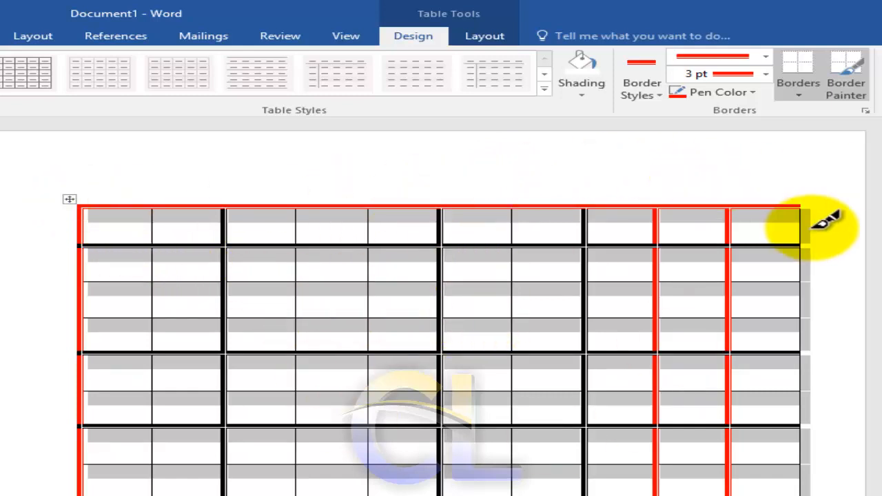
mouse_move(800, 217)
left_mouse_down()
mouse_move(850, 386)
mouse_move(842, 484)
mouse_move(807, 480)
mouse_move(803, 469)
left_mouse_up()
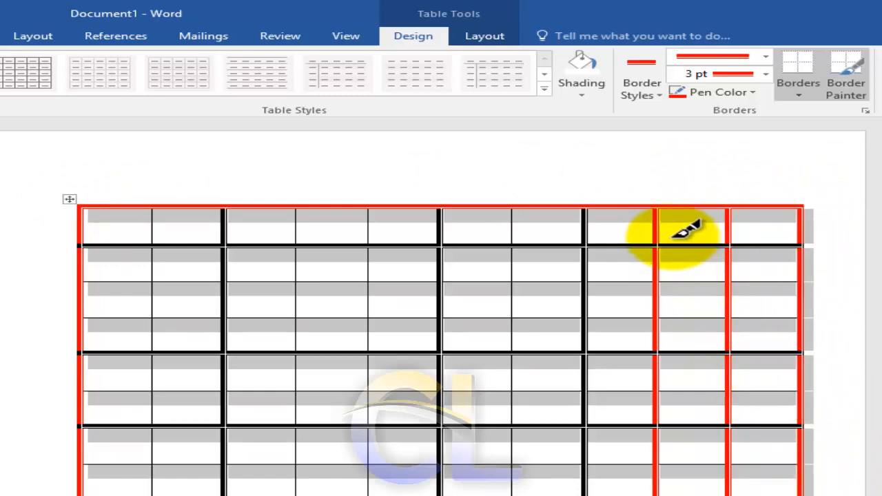
left_click(279, 180)
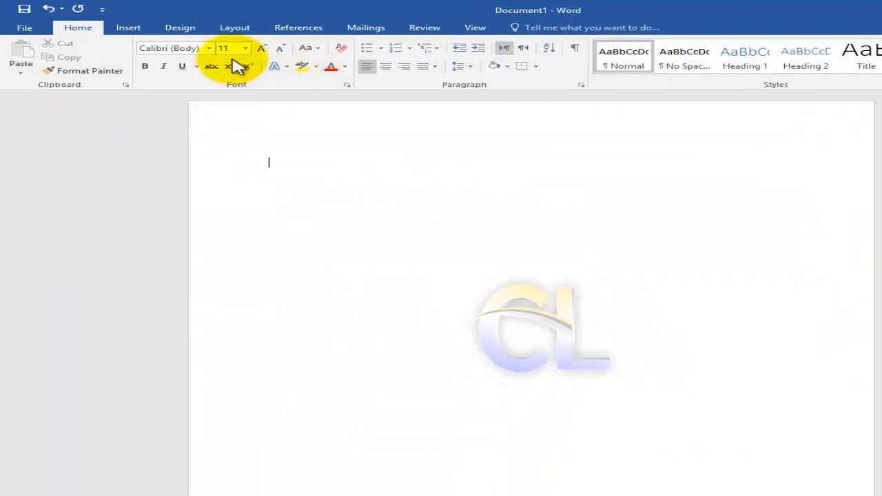
left_click(234, 29)
left_click(183, 30)
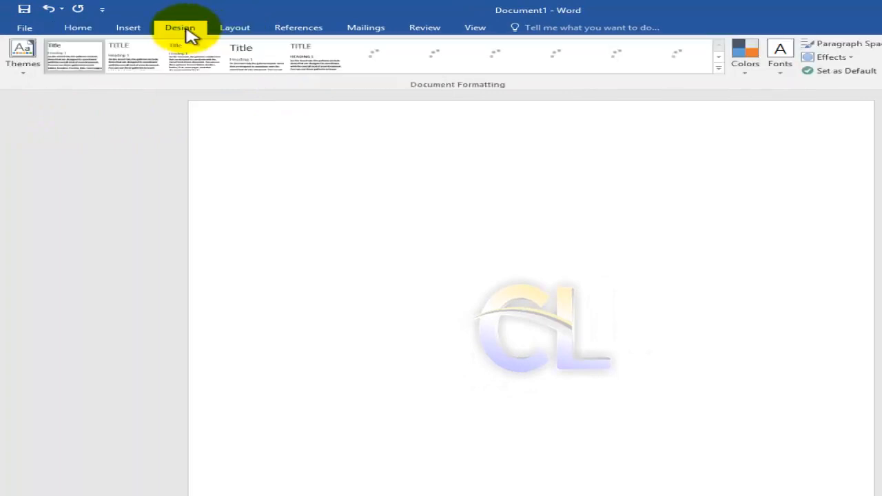
Insert a new table with 10 columns and 8 rows in the blank document.
left_click(131, 30)
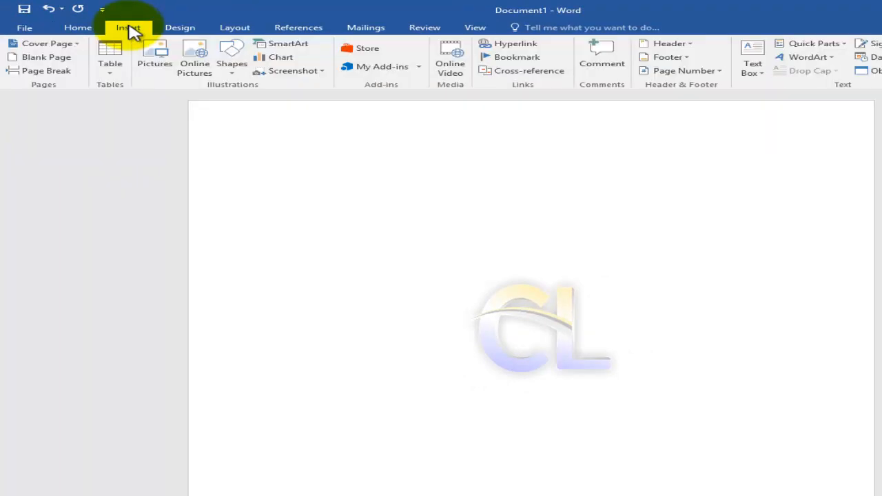
left_click(113, 79)
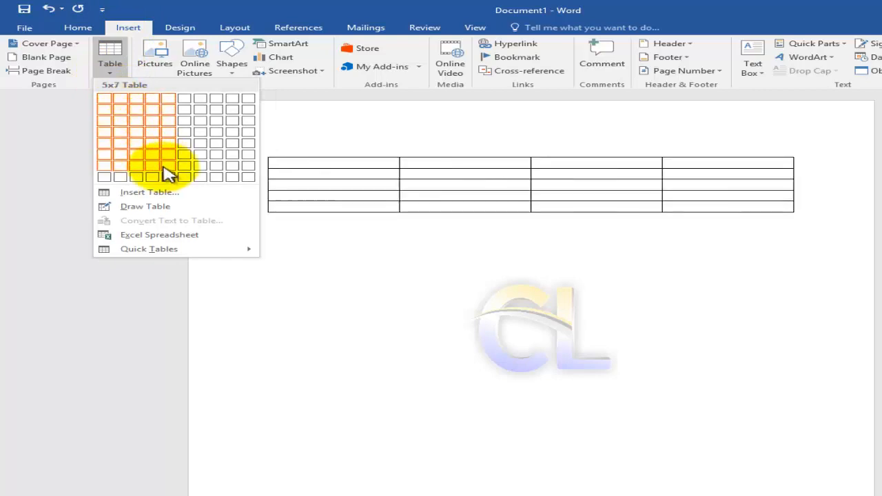
left_click(250, 178)
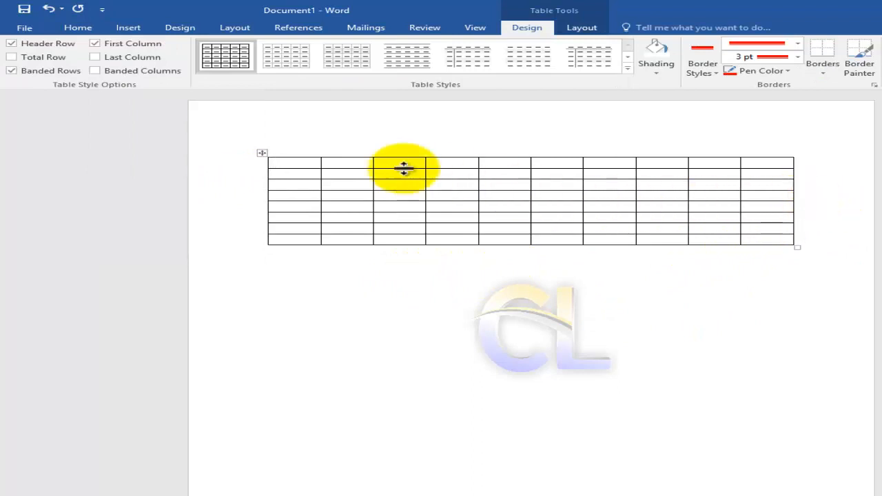
Select the whole table and apply the red 3 pt thick-thin double line to all of its borders.
left_click(262, 153)
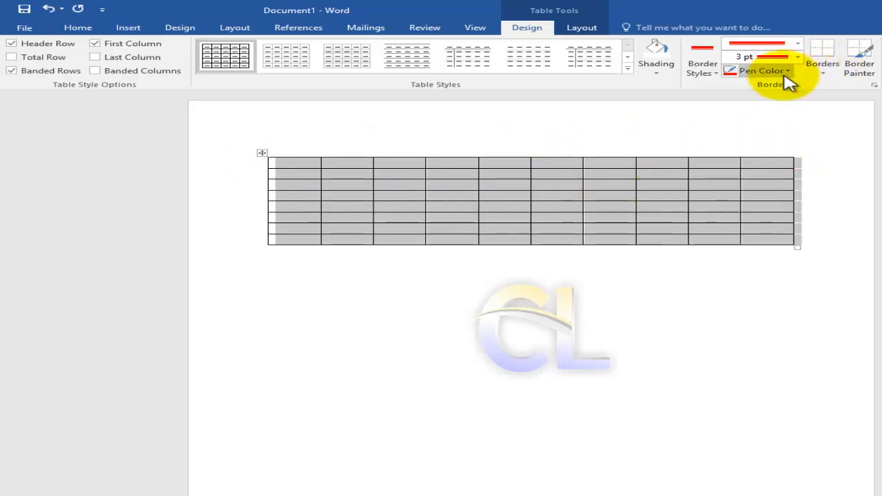
left_click(824, 75)
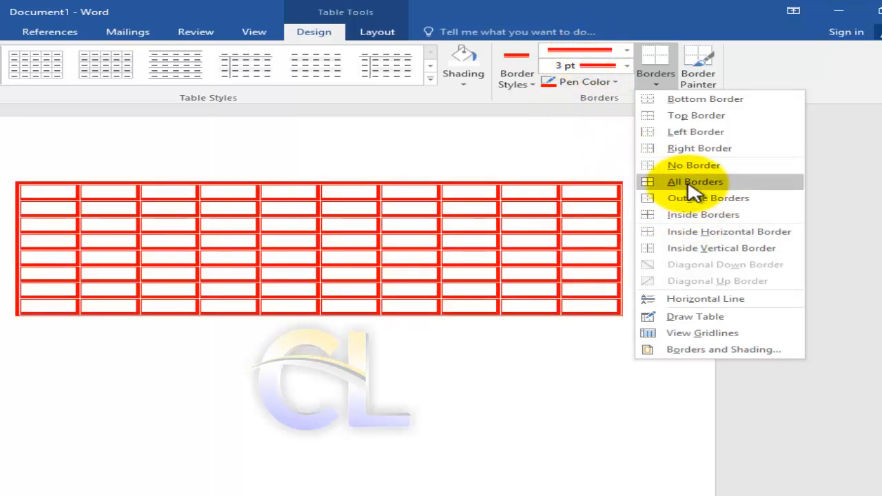
left_click(691, 184)
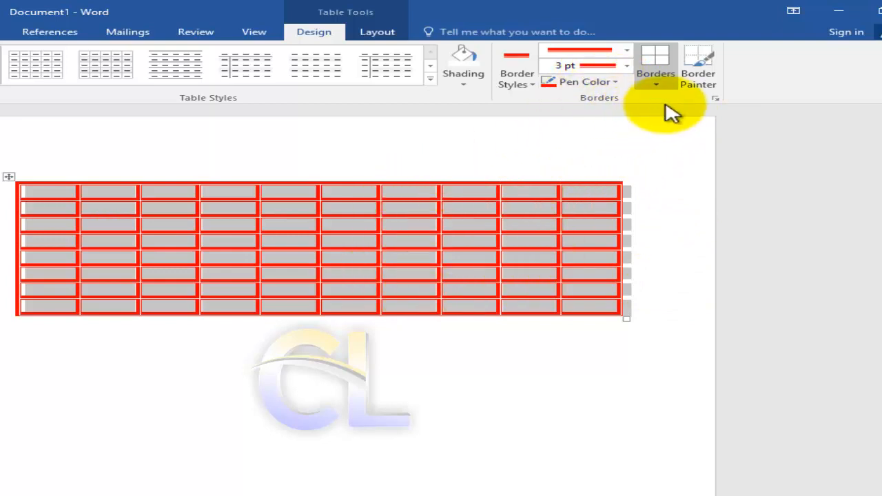
left_click(697, 90)
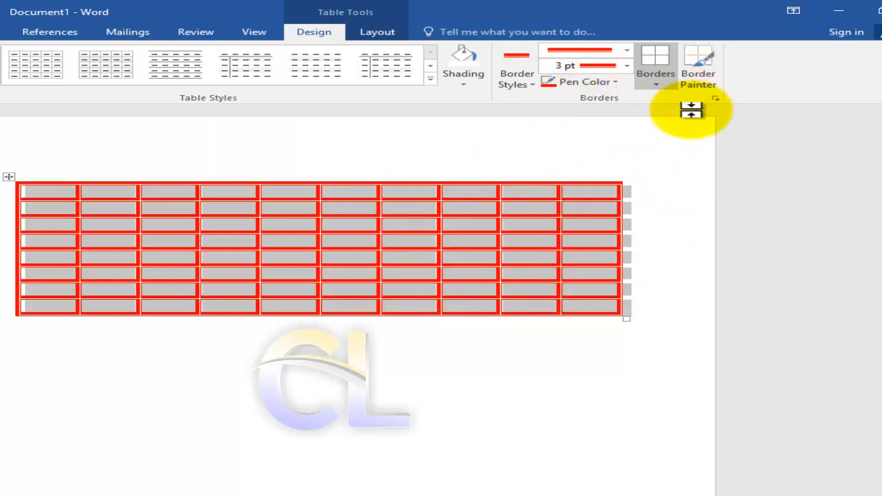
left_click(704, 65)
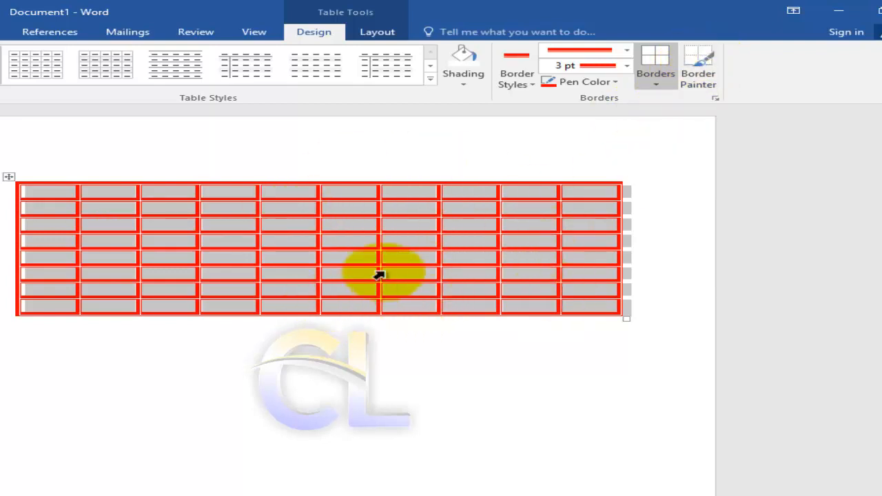
left_click(698, 83)
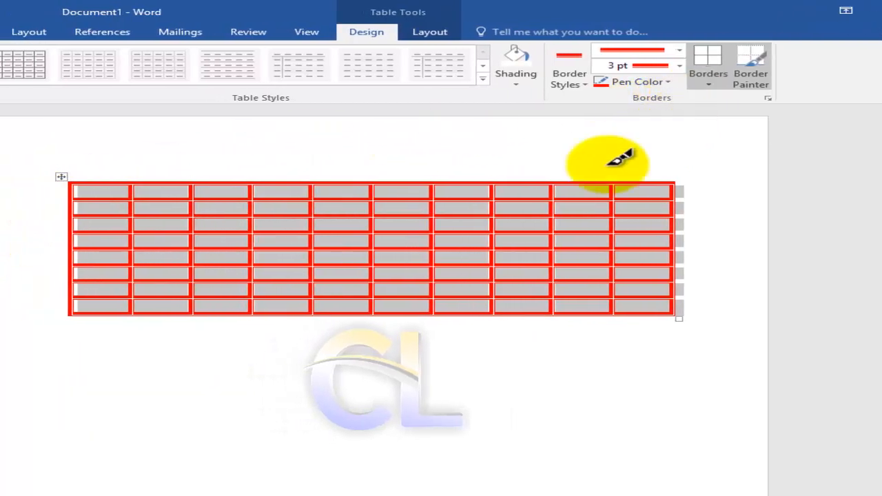
left_click(756, 63)
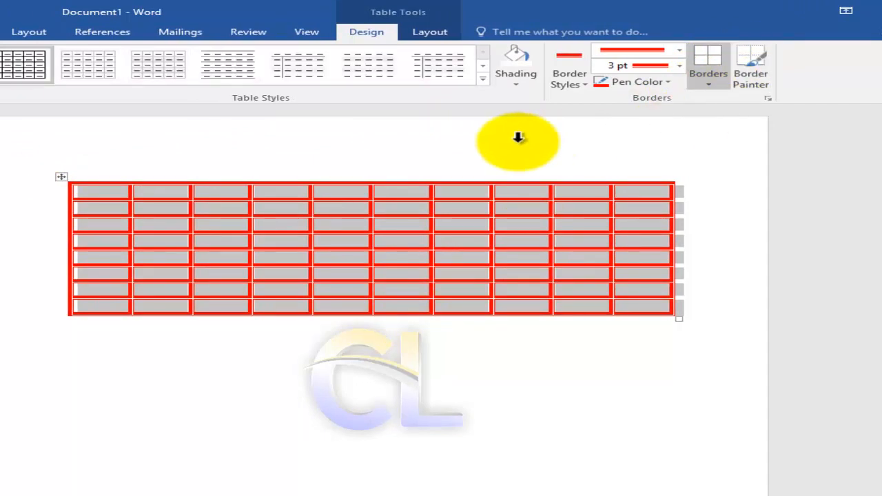
Shade the table's first row with standard Light Green and its sixth row with standard Yellow.
left_click(62, 177)
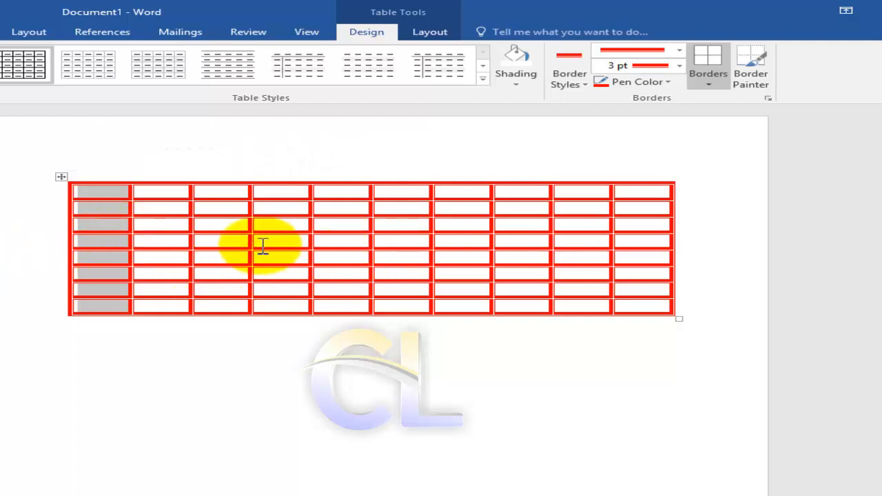
left_click(46, 192)
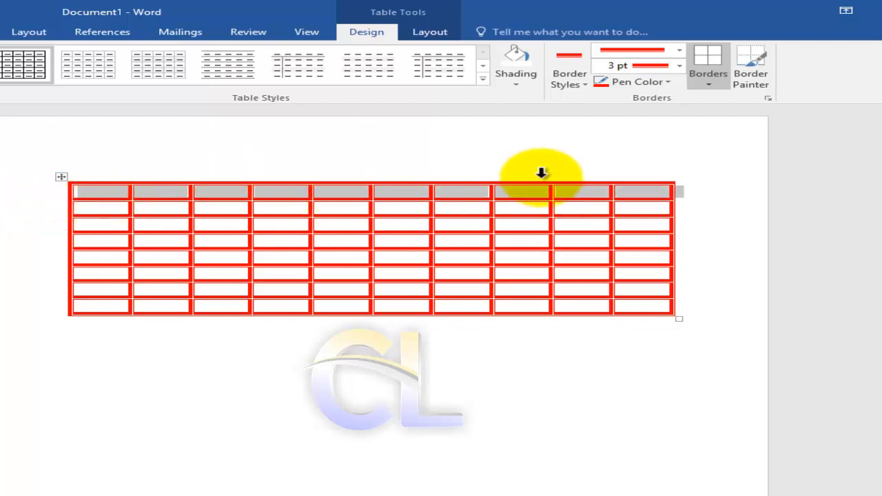
left_click(515, 91)
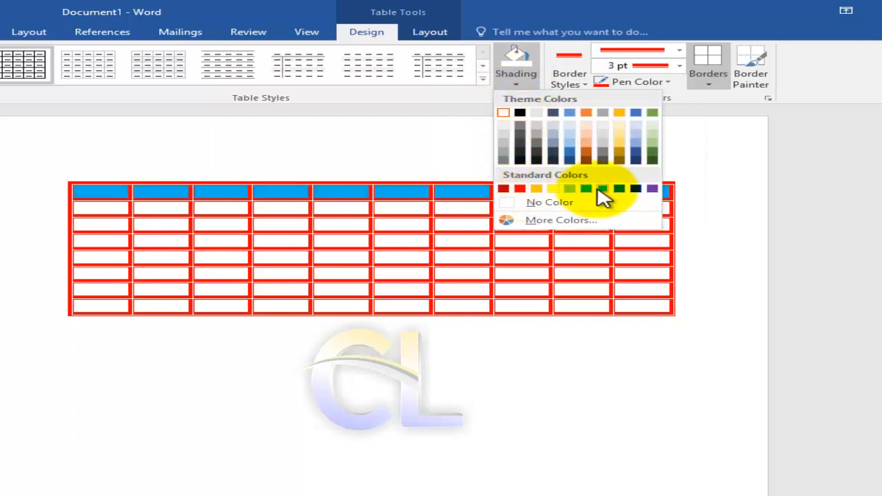
left_click(577, 191)
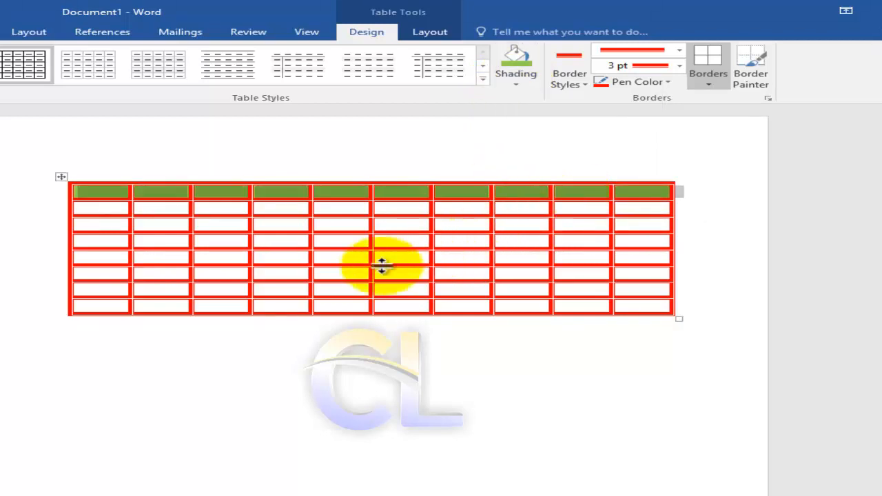
left_click(43, 276)
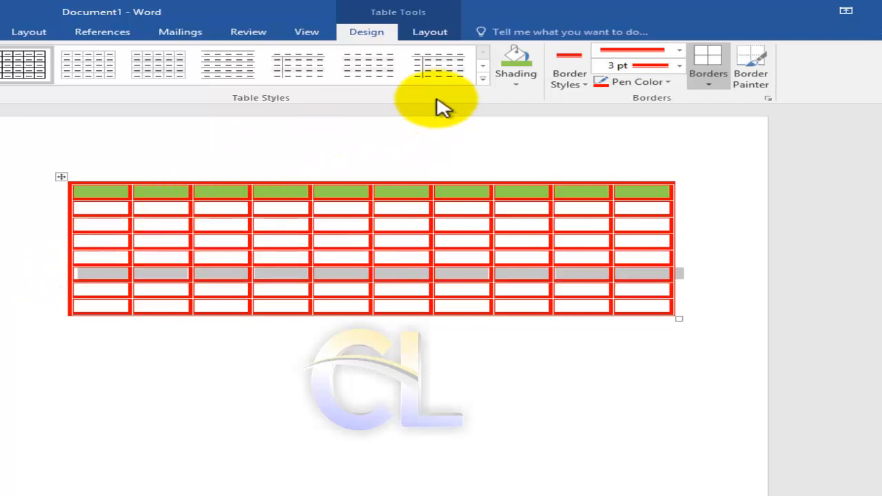
left_click(518, 84)
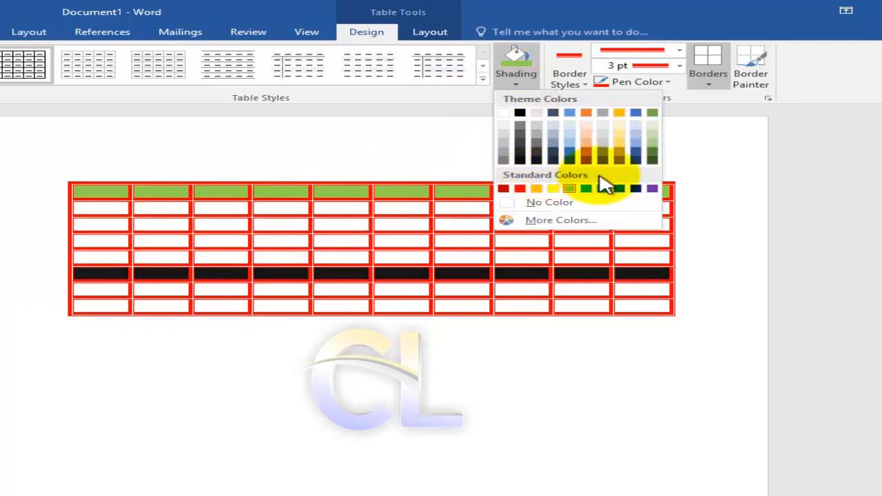
left_click(552, 190)
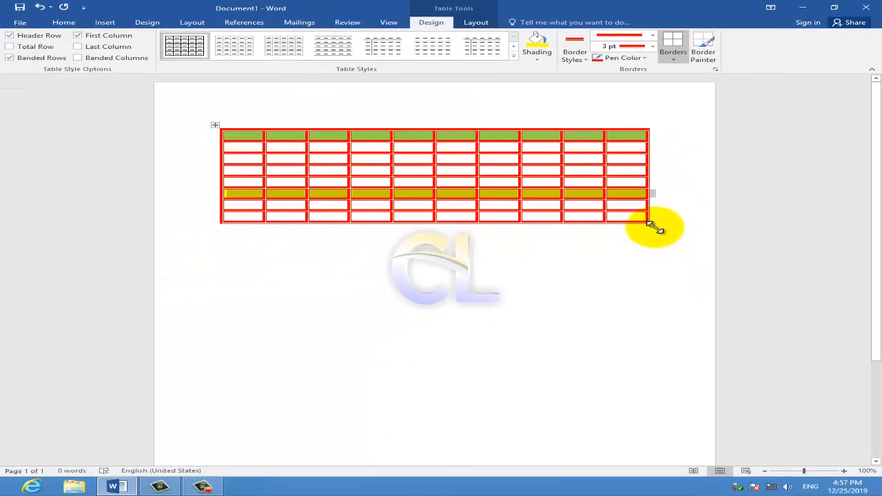
Stretch the whole table downward from its lower-right corner so that all rows become taller.
left_click_drag(656, 290, 654, 290)
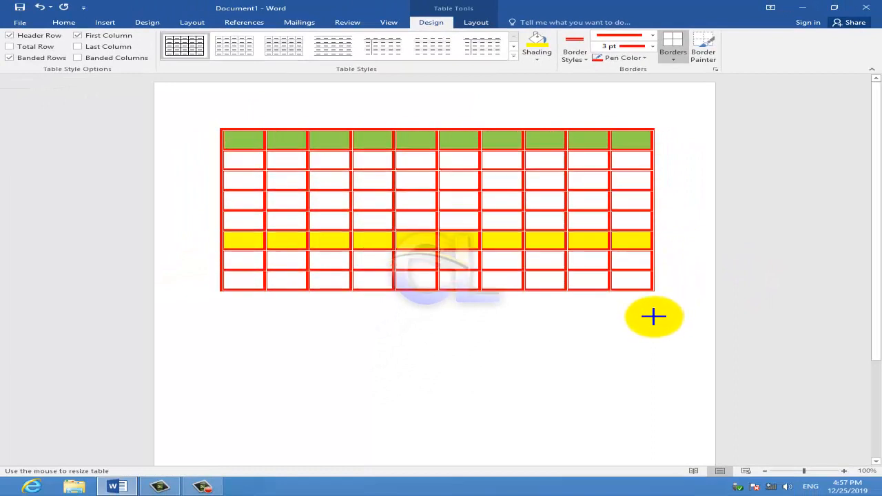